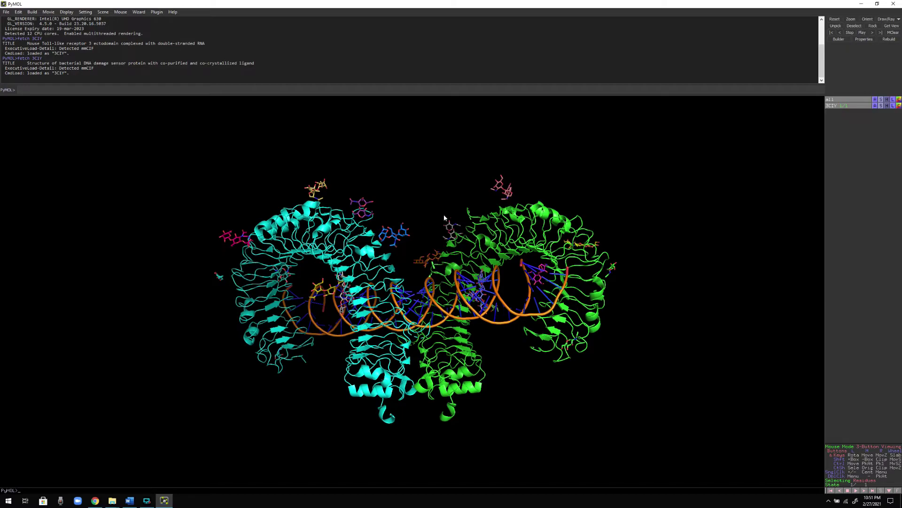
Inspect the 3CIY protein–RNA complex from slightly different angles and minimize its window
{"action": "left_click_drag", "start_coordinate": [553, 269], "coordinate": [532, 269]}
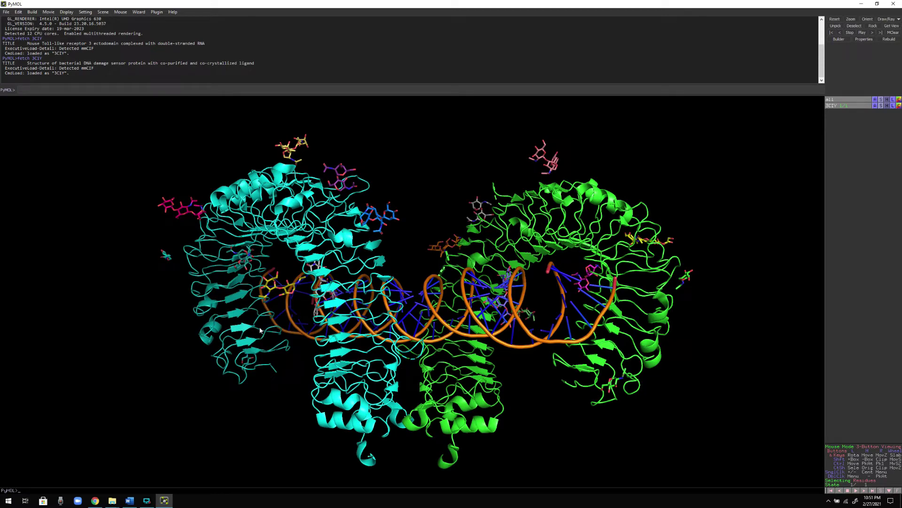
{"action": "left_click_drag", "start_coordinate": [335, 275], "coordinate": [435, 260]}
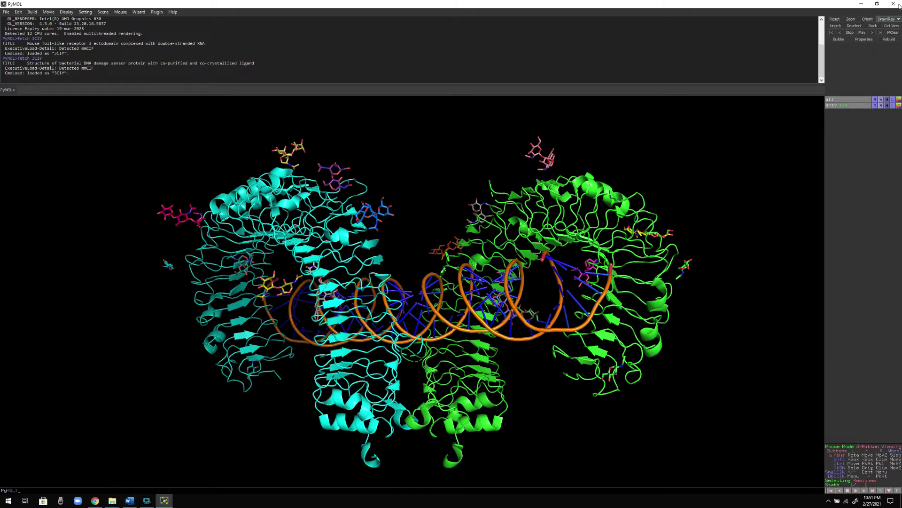
{"action": "left_click", "coordinate": [861, 4]}
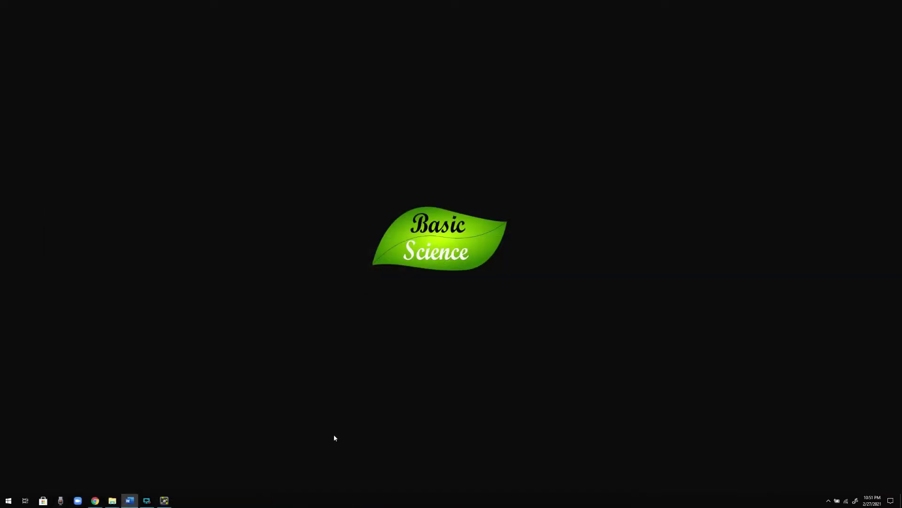
Switch to Chrome and read the title of the 3CIY entry on the RCSB PDB page
{"action": "left_click", "coordinate": [95, 500]}
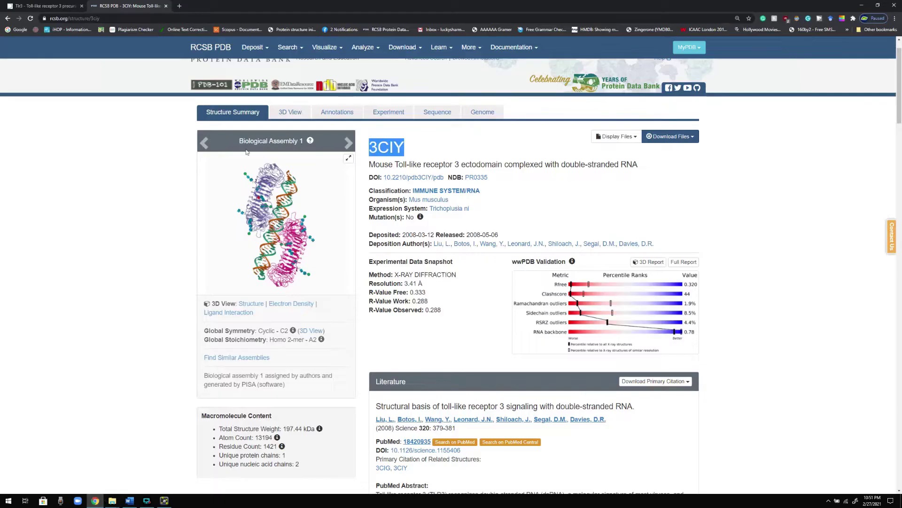
{"action": "left_click", "coordinate": [138, 176]}
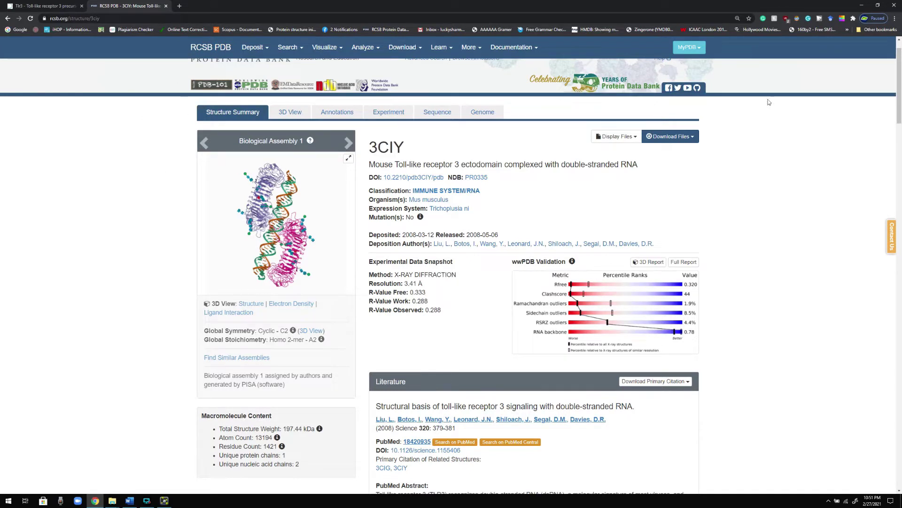
{"action": "left_click_drag", "start_coordinate": [899, 112], "coordinate": [898, 106]}
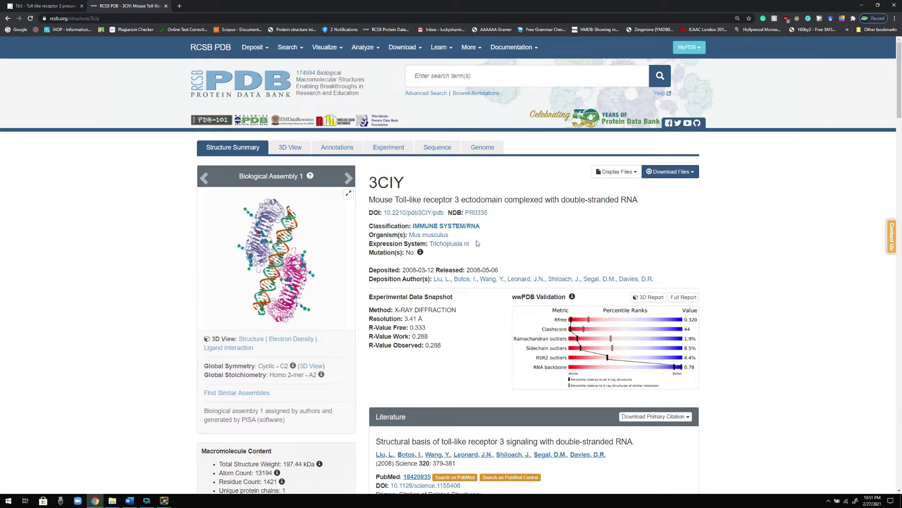
{"action": "left_click_drag", "start_coordinate": [370, 199], "coordinate": [516, 198]}
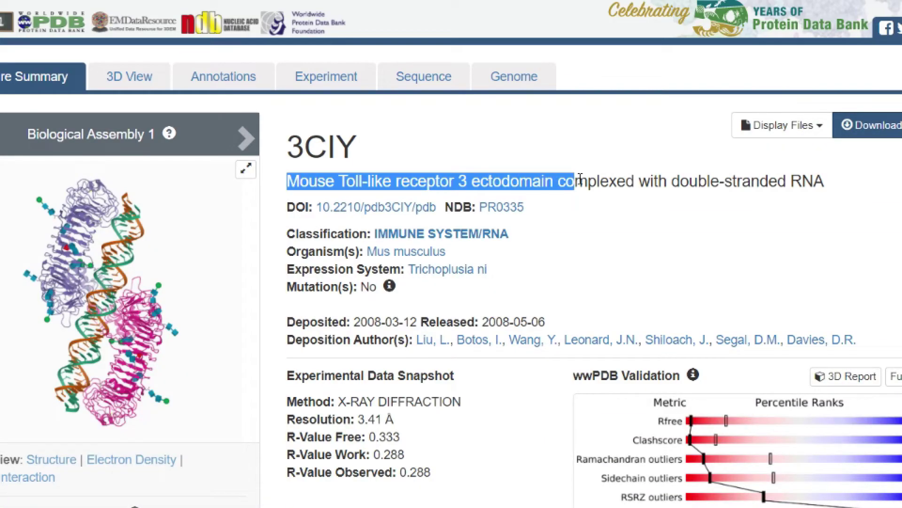
{"action": "left_click_drag", "start_coordinate": [580, 179], "coordinate": [830, 187]}
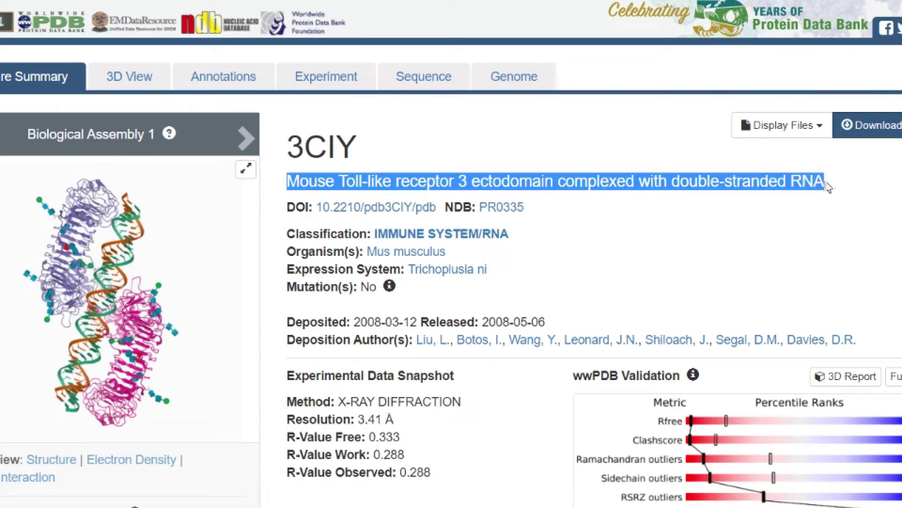
{"action": "left_click", "coordinate": [781, 240]}
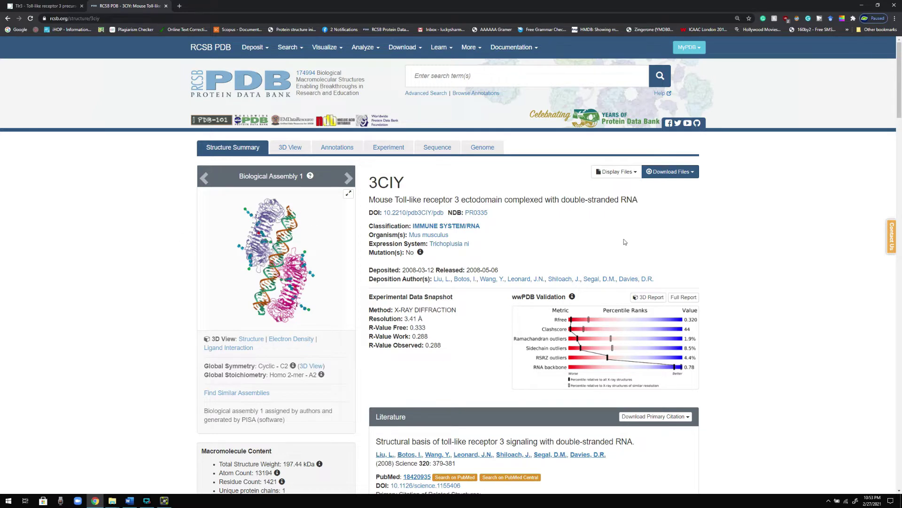
Download the FASTA sequence of 3CIY from its RCSB PDB entry and open the downloaded file
{"action": "left_click", "coordinate": [693, 174]}
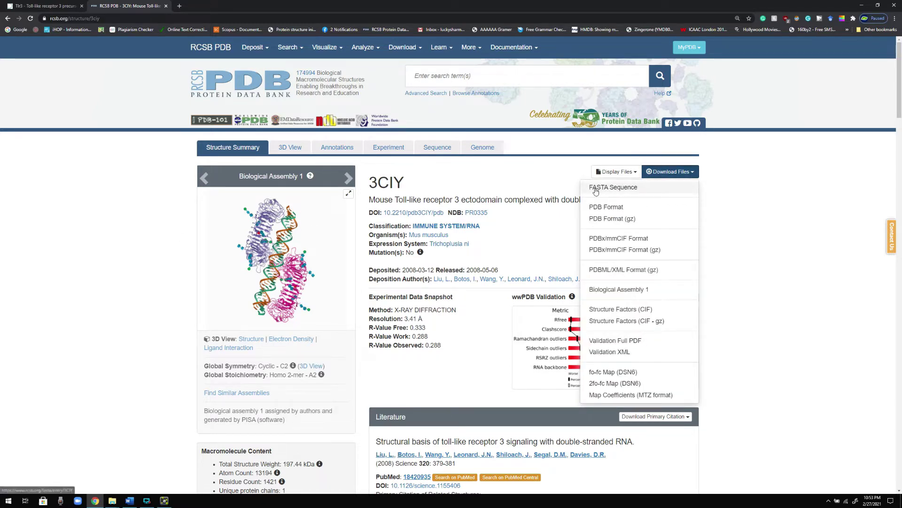
{"action": "left_click", "coordinate": [610, 192]}
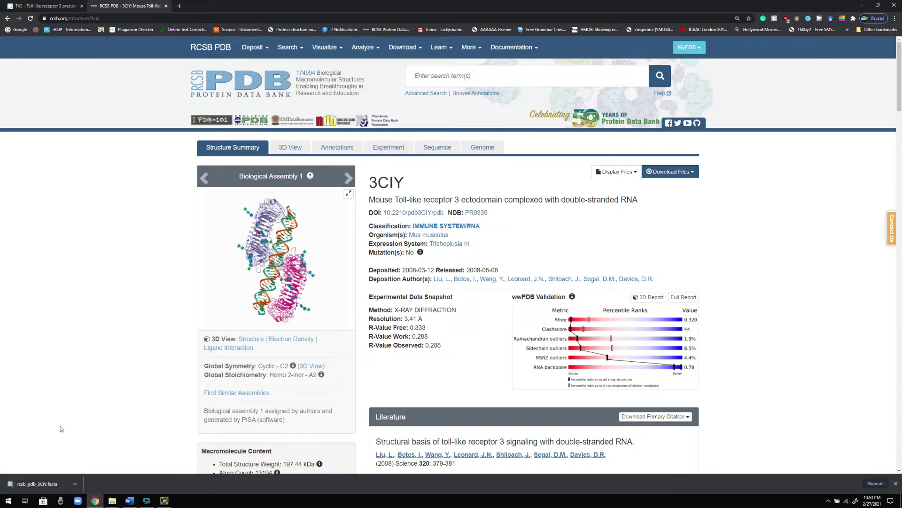
{"action": "left_click", "coordinate": [50, 484]}
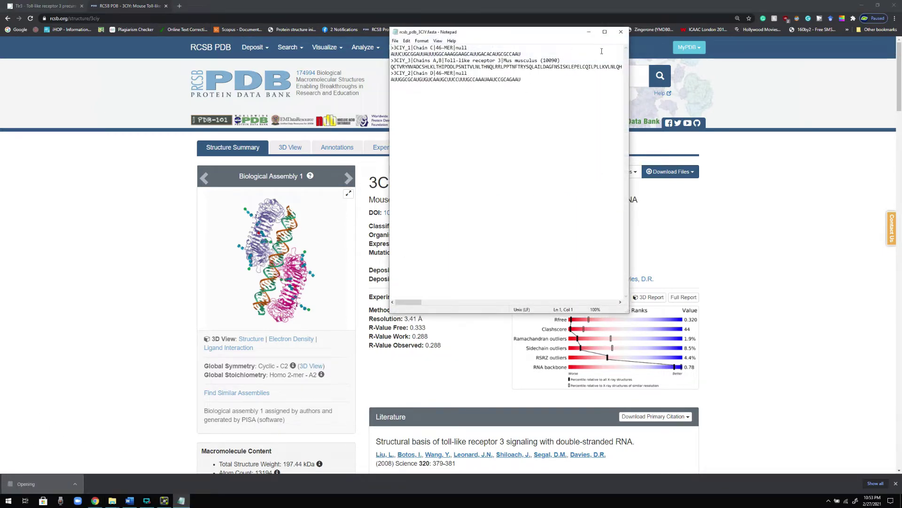
Widen and reposition the FASTA file's window, examine the chain C RNA sequence, and close the file
{"action": "left_click_drag", "start_coordinate": [629, 71], "coordinate": [799, 71]}
{"action": "left_click_drag", "start_coordinate": [644, 35], "coordinate": [411, 56]}
{"action": "left_click_drag", "start_coordinate": [549, 147], "coordinate": [722, 148]}
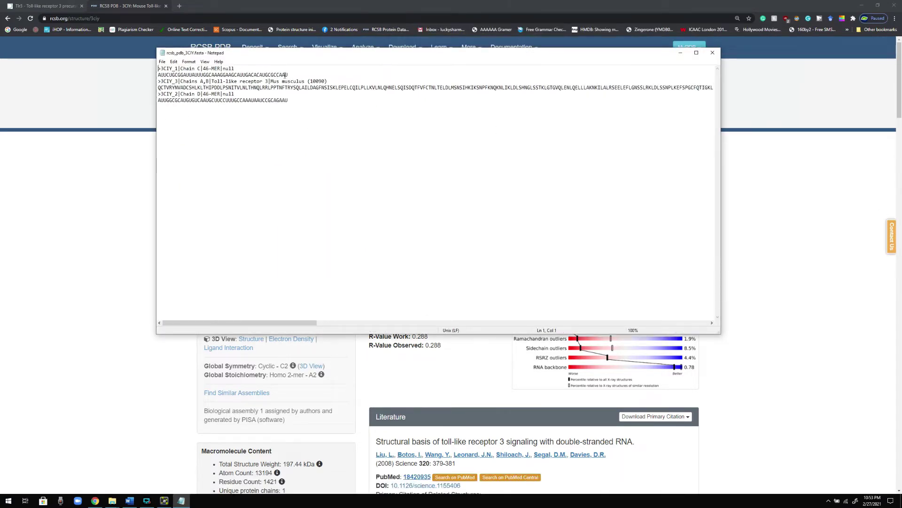
{"action": "left_click_drag", "start_coordinate": [287, 75], "coordinate": [158, 75]}
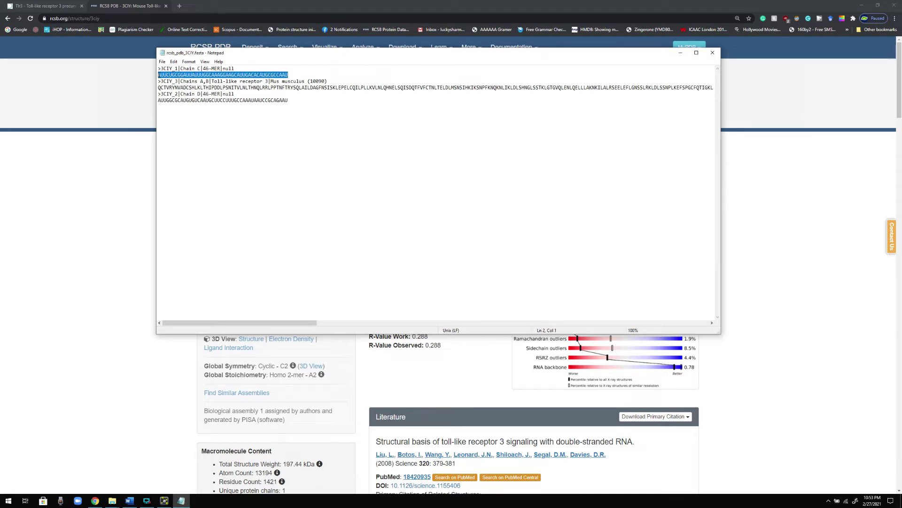
{"action": "left_click", "coordinate": [302, 107]}
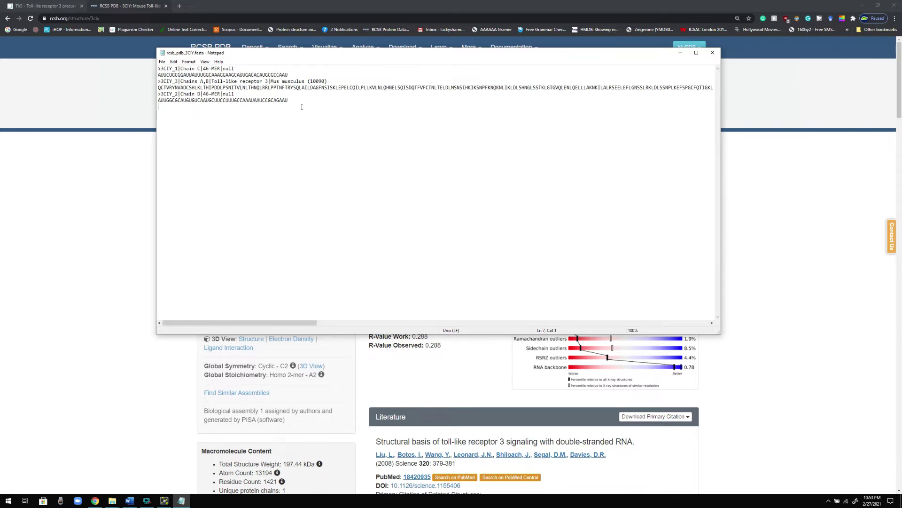
{"action": "left_click", "coordinate": [713, 52]}
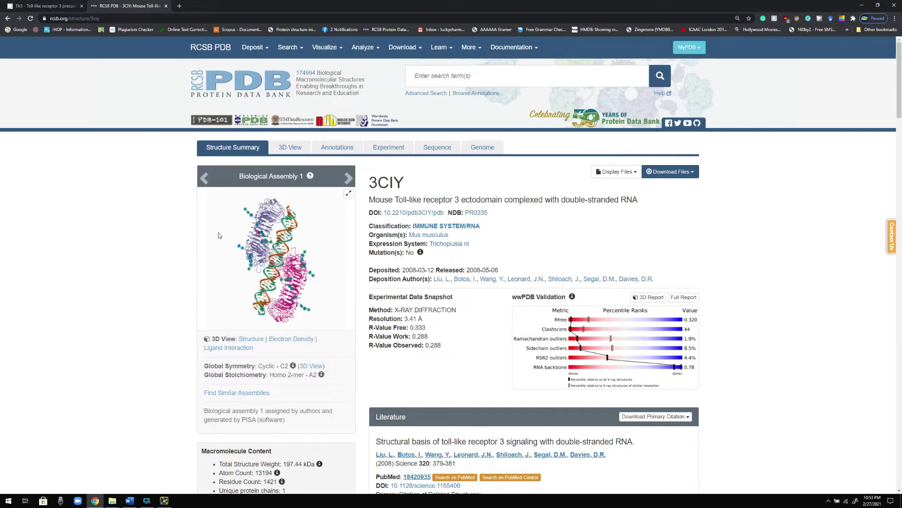
Switch to the UniProt entry Q99MB1 for mouse Toll-like receptor 3 and examine the 3CIY model in its Structure section
{"action": "left_click", "coordinate": [44, 6]}
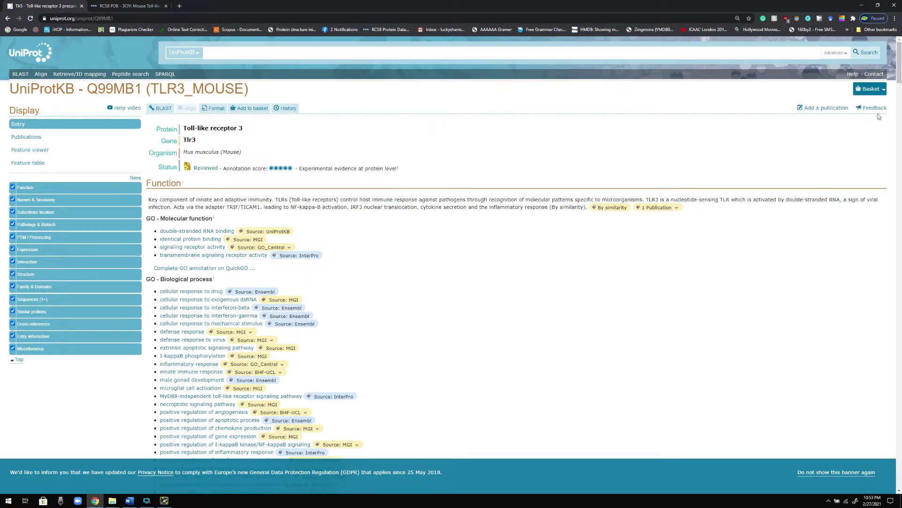
{"action": "left_click_drag", "start_coordinate": [900, 72], "coordinate": [898, 220]}
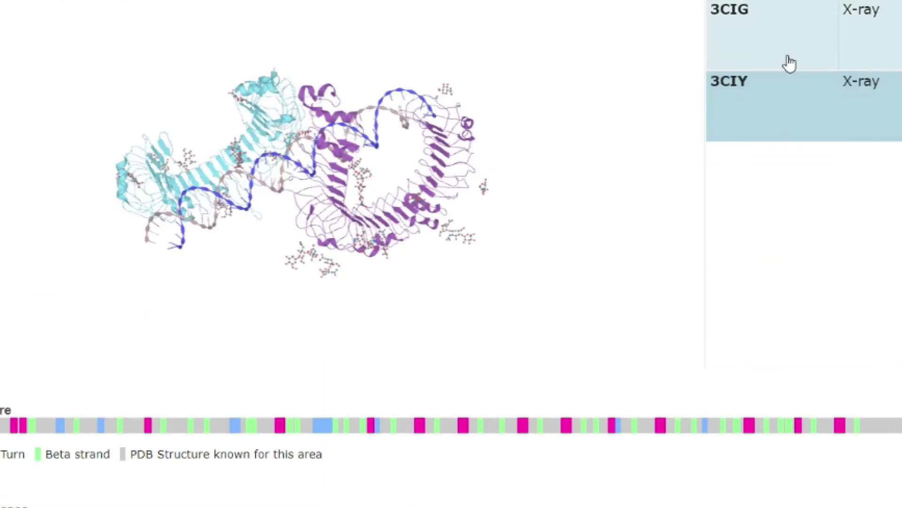
{"action": "left_click_drag", "start_coordinate": [289, 106], "coordinate": [303, 182]}
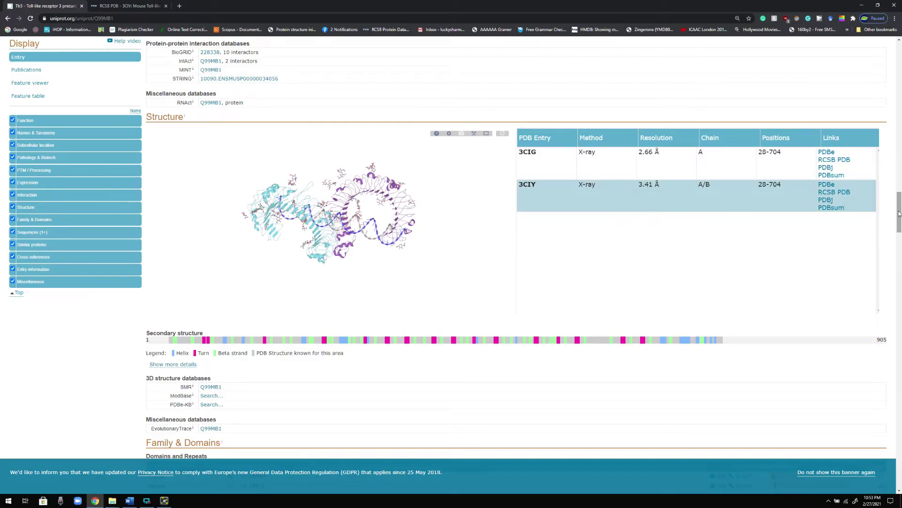
{"action": "scroll", "coordinate": [898, 213], "scroll_direction": "up", "scroll_amount": 3}
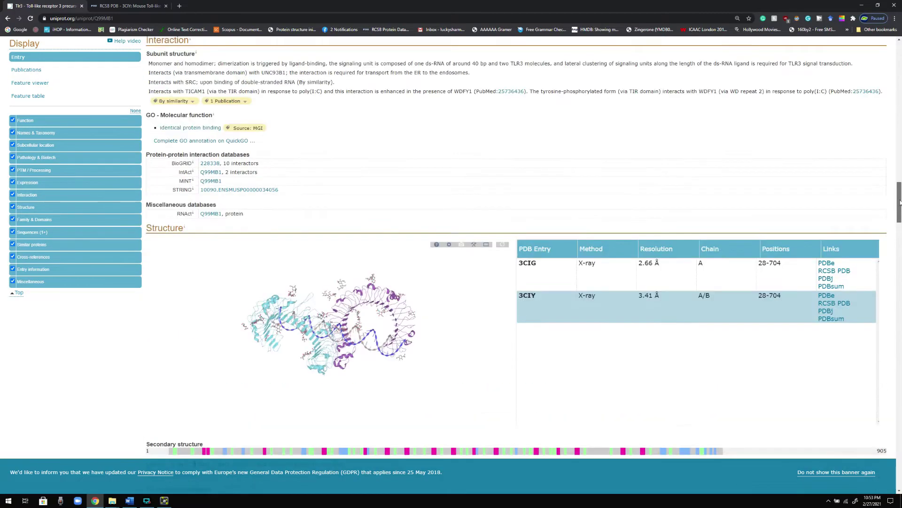
Show the 3CIG structure in the UniProt structure viewer and rotate it to inspect the receptor alone
{"action": "left_click", "coordinate": [536, 282]}
{"action": "left_click_drag", "start_coordinate": [310, 338], "coordinate": [283, 365]}
{"action": "left_click_drag", "start_coordinate": [363, 371], "coordinate": [364, 361]}
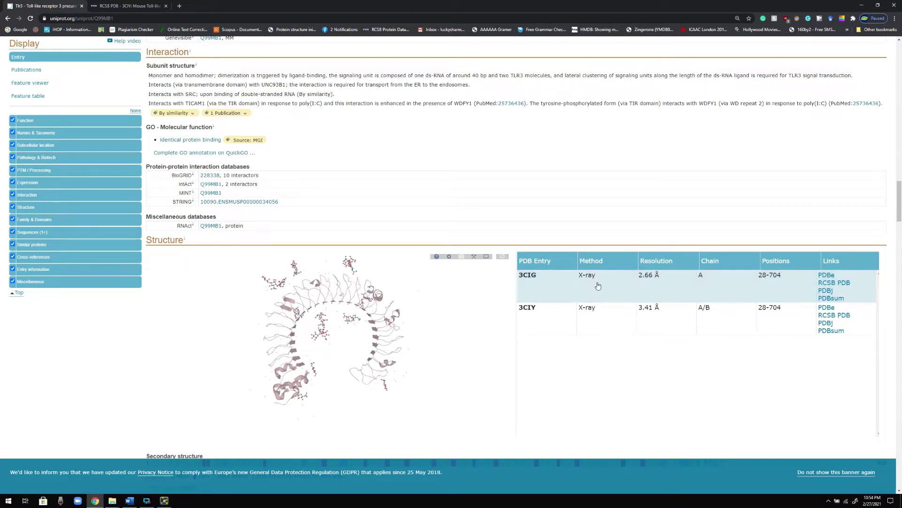
Show the 3CIY structure in the UniProt viewer and rotate it to inspect both receptor chains around the RNA
{"action": "left_click", "coordinate": [538, 320]}
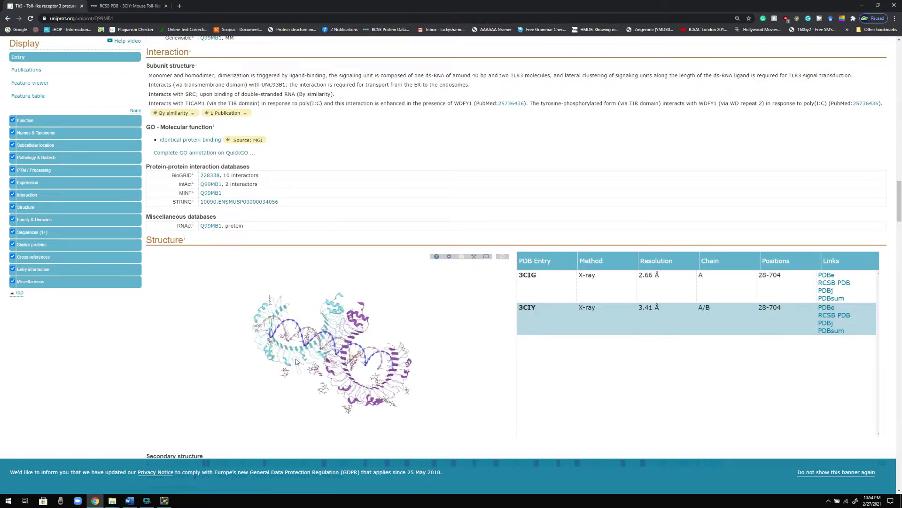
{"action": "left_click_drag", "start_coordinate": [291, 361], "coordinate": [349, 380]}
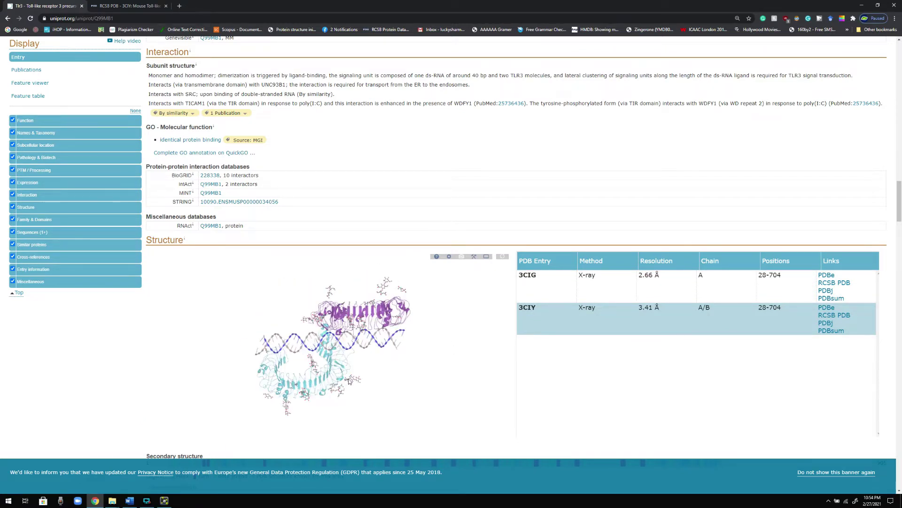
{"action": "mouse_move", "coordinate": [302, 418]}
{"action": "left_mouse_down"}
{"action": "mouse_move", "coordinate": [302, 387]}
{"action": "mouse_move", "coordinate": [296, 412]}
{"action": "left_mouse_up"}
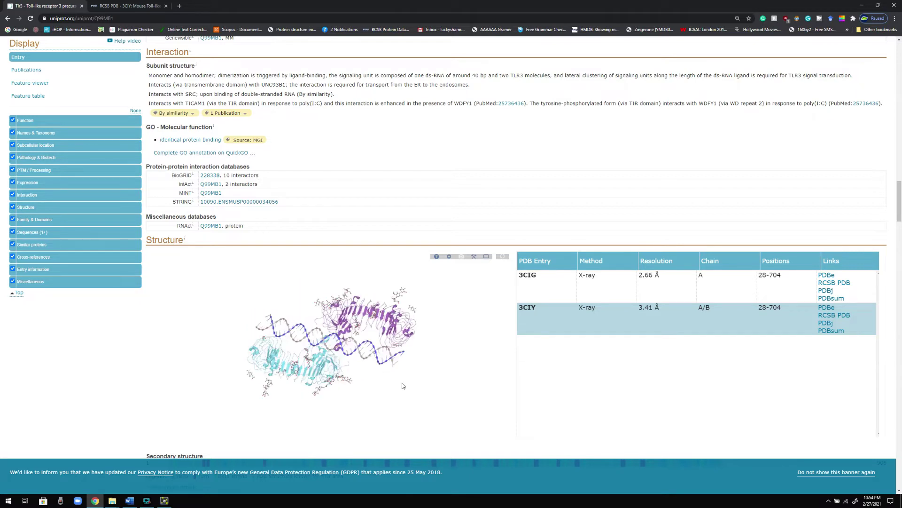
{"action": "left_click_drag", "start_coordinate": [406, 387], "coordinate": [394, 386]}
{"action": "left_click_drag", "start_coordinate": [346, 436], "coordinate": [350, 415]}
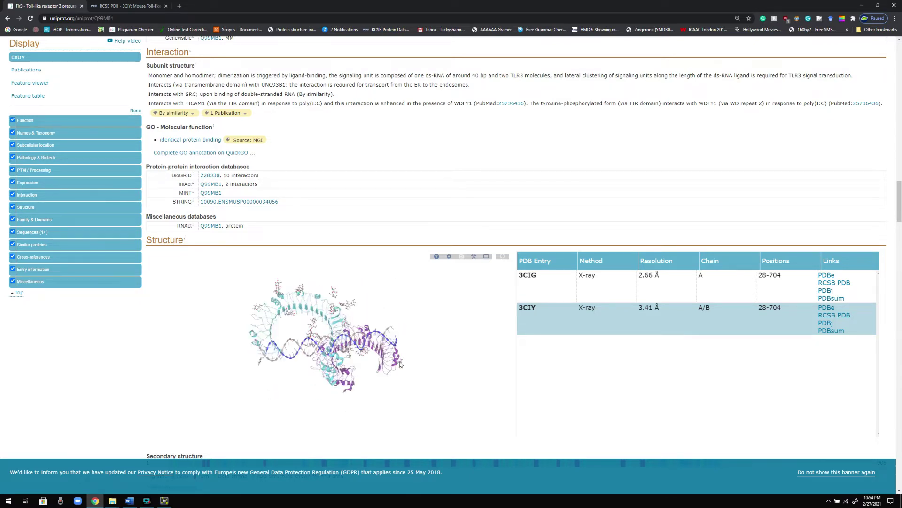
{"action": "left_click_drag", "start_coordinate": [367, 376], "coordinate": [351, 380]}
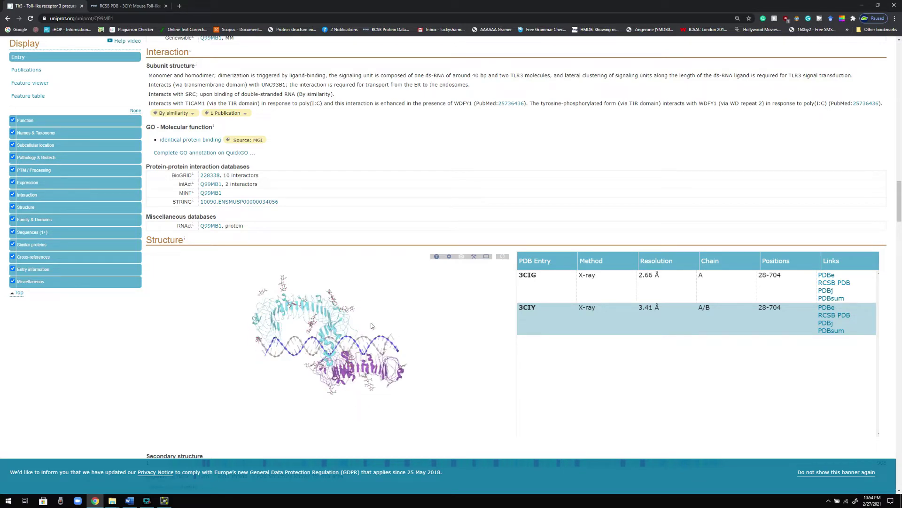
Open the FASTA sequence of Q99MB1 from the entry's sequence section and look over the full protein sequence
{"action": "left_click_drag", "start_coordinate": [899, 201], "coordinate": [900, 308]}
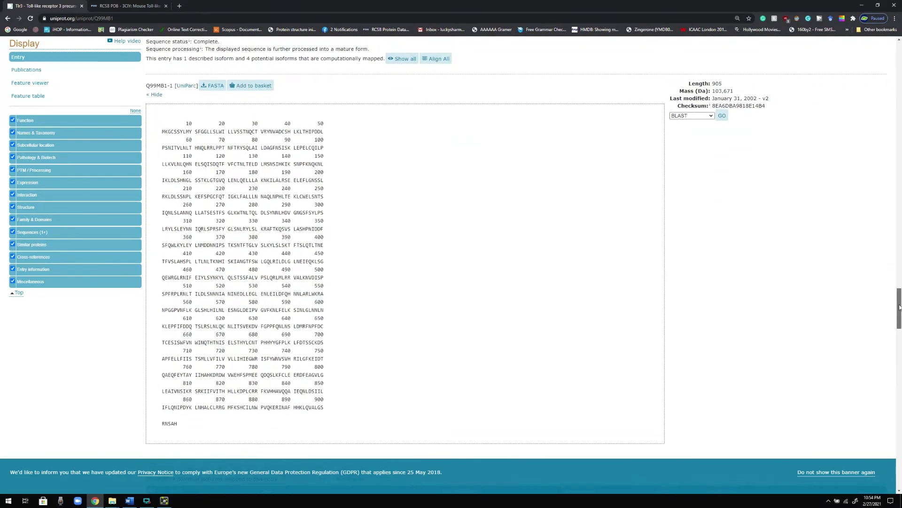
{"action": "left_click", "coordinate": [213, 86]}
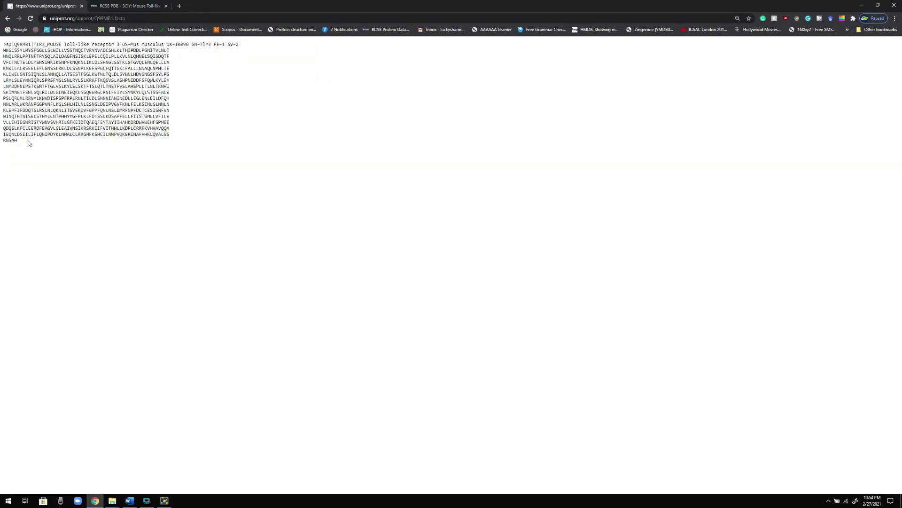
{"action": "left_click_drag", "start_coordinate": [28, 143], "coordinate": [1, 44]}
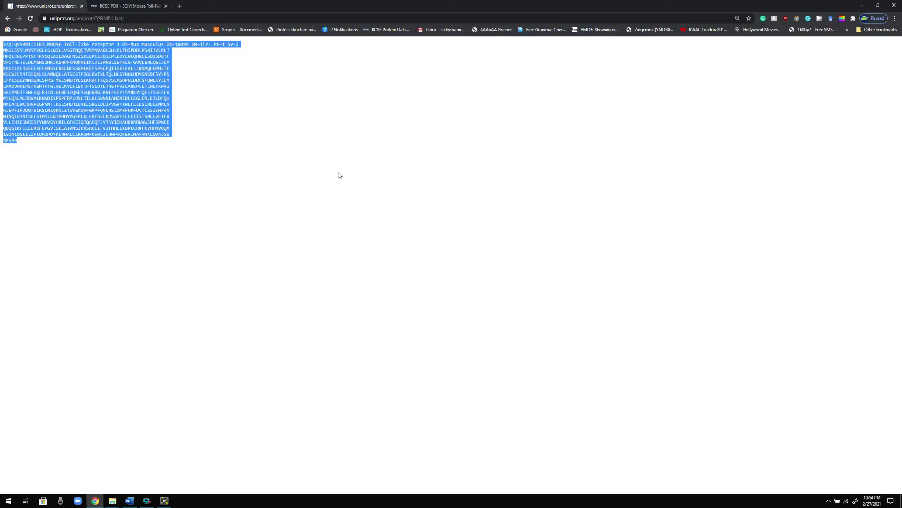
{"action": "left_click", "coordinate": [341, 174]}
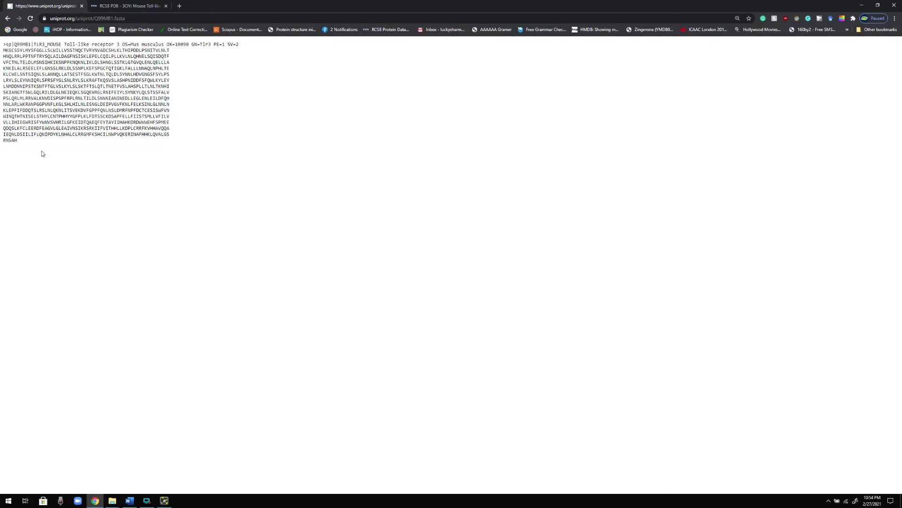
Copy the PDB ID 3CIY from the heading of its RCSB PDB entry page
{"action": "left_click", "coordinate": [127, 6]}
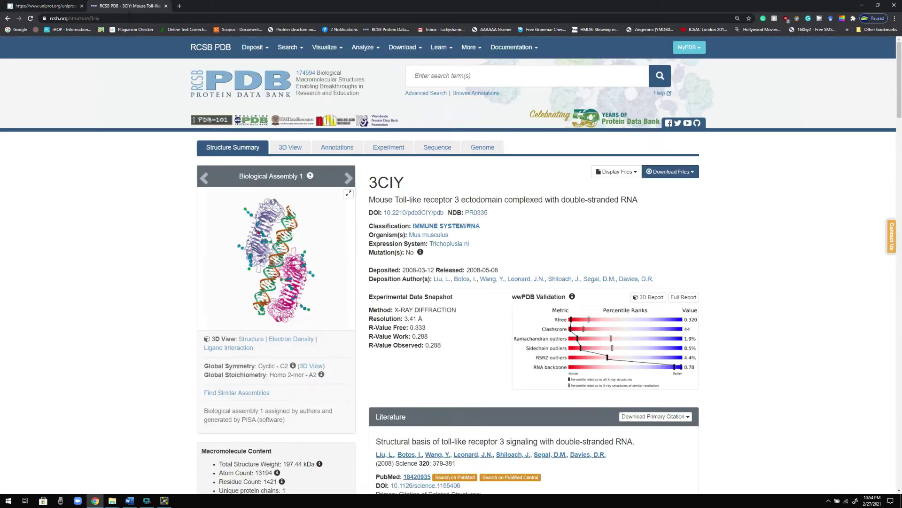
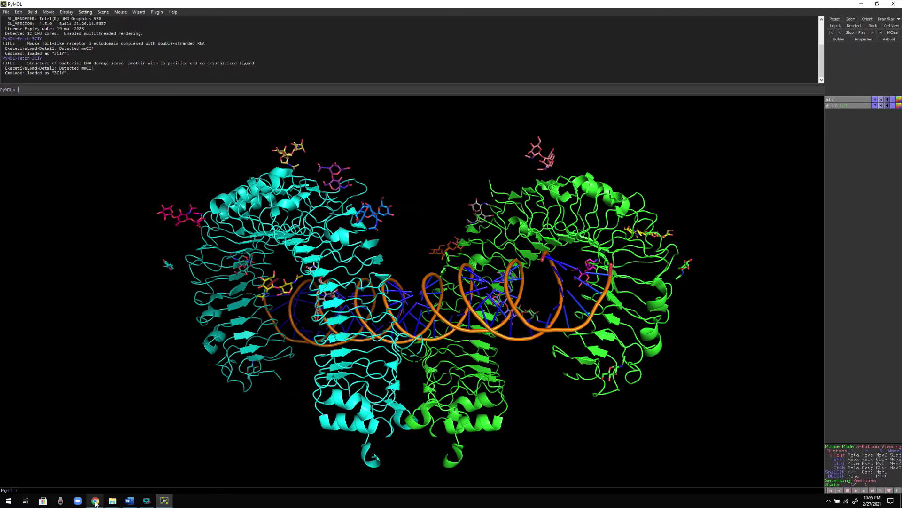
{"action": "left_click", "coordinate": [95, 500]}
{"action": "left_click_drag", "start_coordinate": [404, 182], "coordinate": [370, 183]}
{"action": "right_click", "coordinate": [391, 181]}
{"action": "left_click", "coordinate": [409, 188]}
Switch to PyMOL and delete the loaded 3CIY object
{"action": "left_click", "coordinate": [164, 500]}
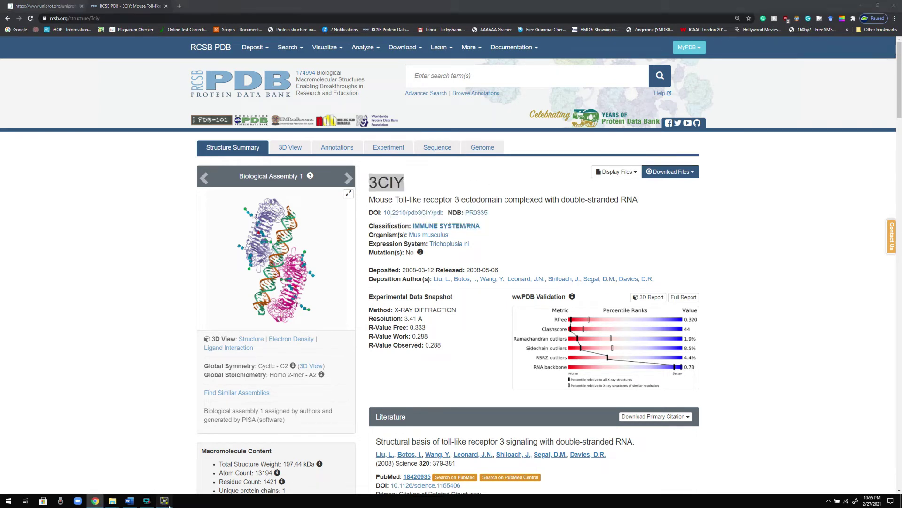
{"action": "left_click", "coordinate": [874, 106]}
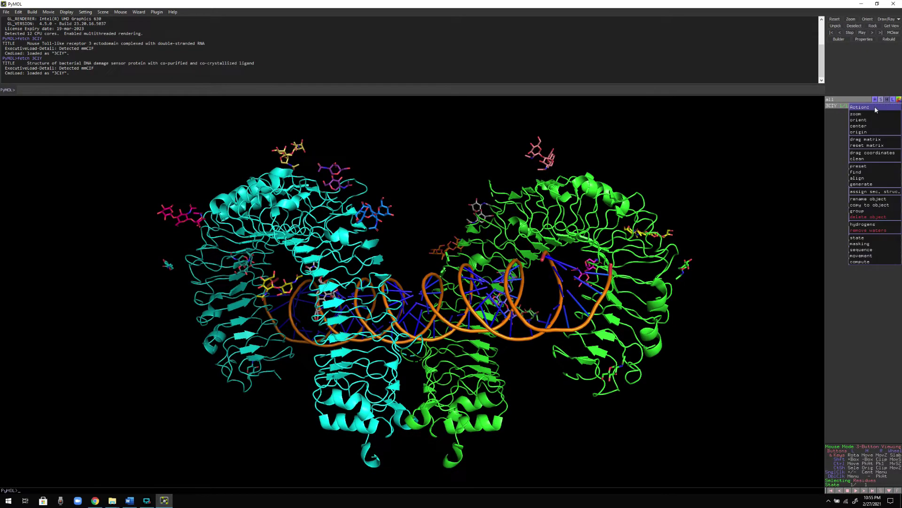
{"action": "left_click", "coordinate": [867, 218]}
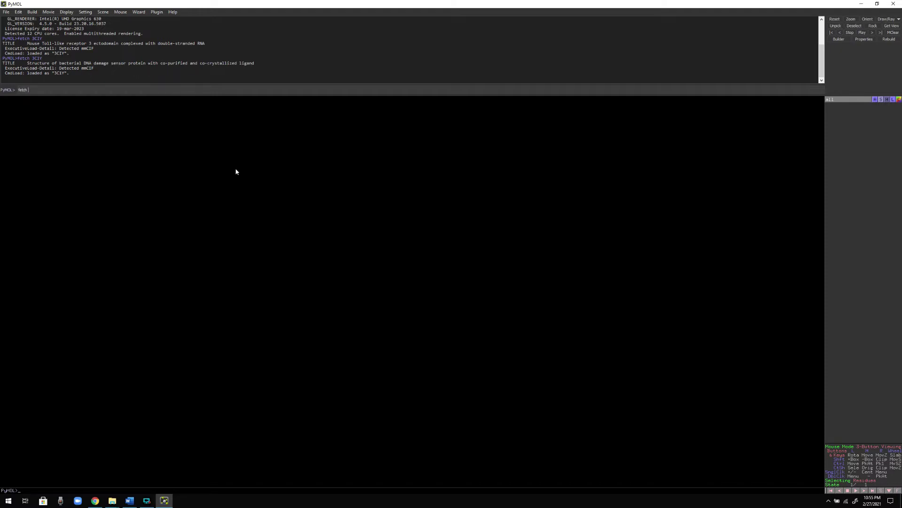
Fetch the 3CIY structure into the emptied session
{"action": "type", "text": "3CIY"}
{"action": "key", "text": "Return"}
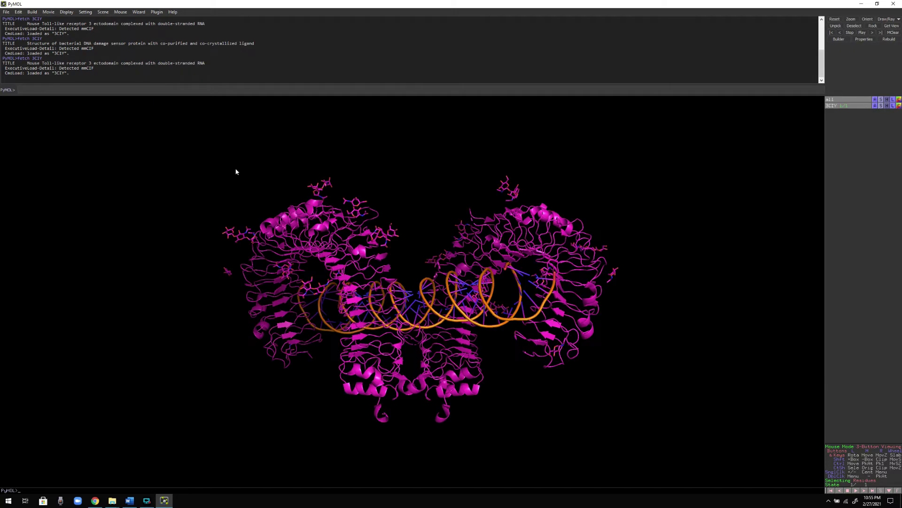
{"action": "left_click_drag", "start_coordinate": [600, 211], "coordinate": [544, 261]}
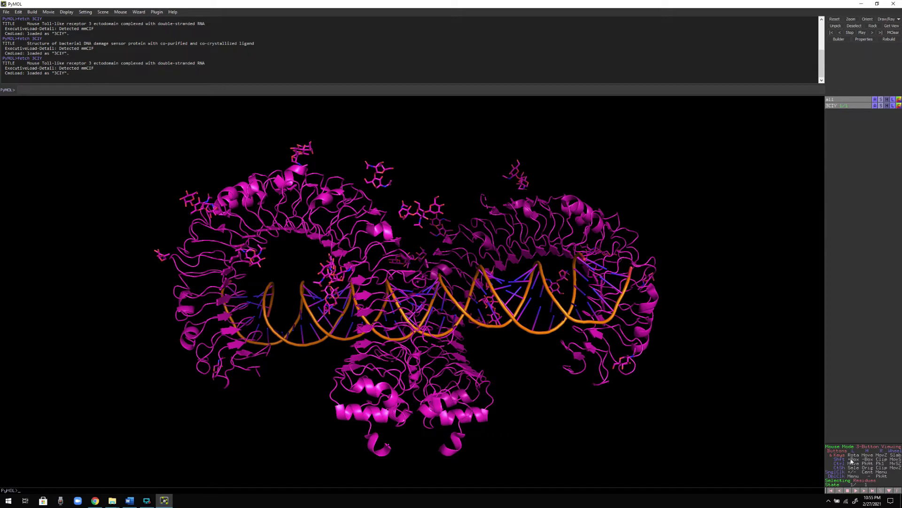
Display the residue sequence, highlight both RNA strands (chains C and D) in the complex, and clear the selection
{"action": "left_click", "coordinate": [881, 491]}
{"action": "left_click_drag", "start_coordinate": [96, 109], "coordinate": [564, 108]}
{"action": "right_click_drag", "start_coordinate": [683, 258], "coordinate": [536, 309]}
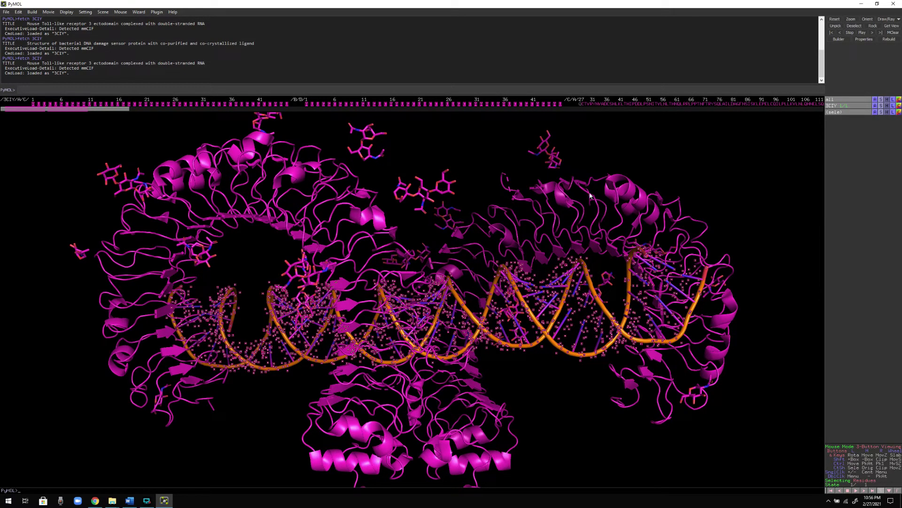
{"action": "left_click", "coordinate": [750, 168]}
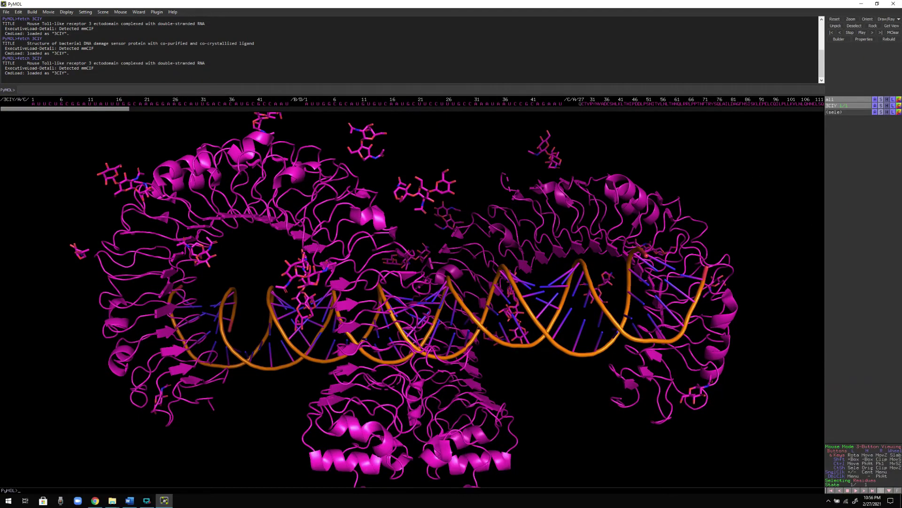
Switch to Word, copy the line print(cmd.get_fastastr('all')) from the document, and minimize it
{"action": "left_click", "coordinate": [129, 500]}
{"action": "left_click_drag", "start_coordinate": [273, 149], "coordinate": [256, 131]}
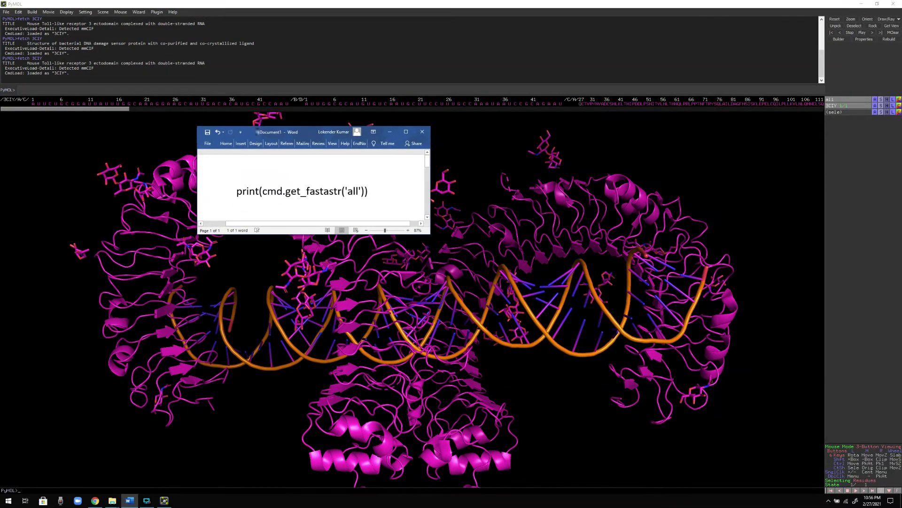
{"action": "left_click_drag", "start_coordinate": [236, 191], "coordinate": [369, 195]}
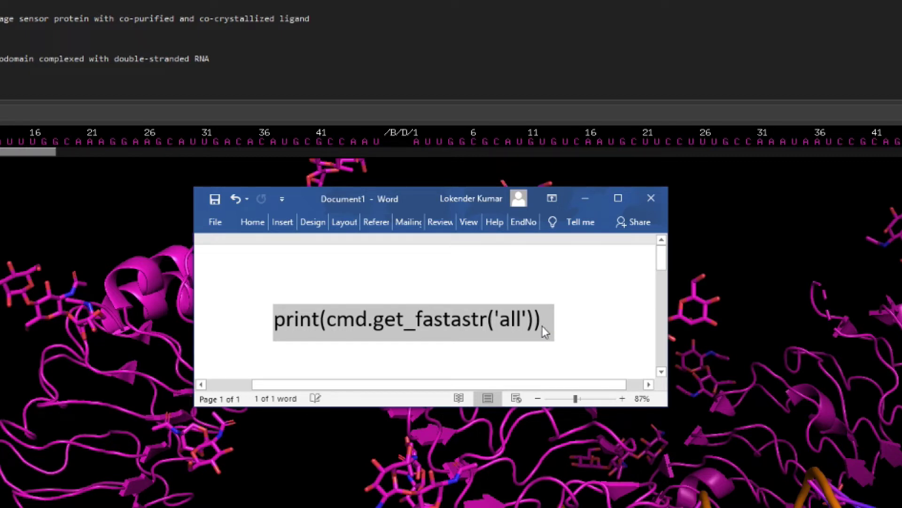
{"action": "right_click", "coordinate": [459, 319]}
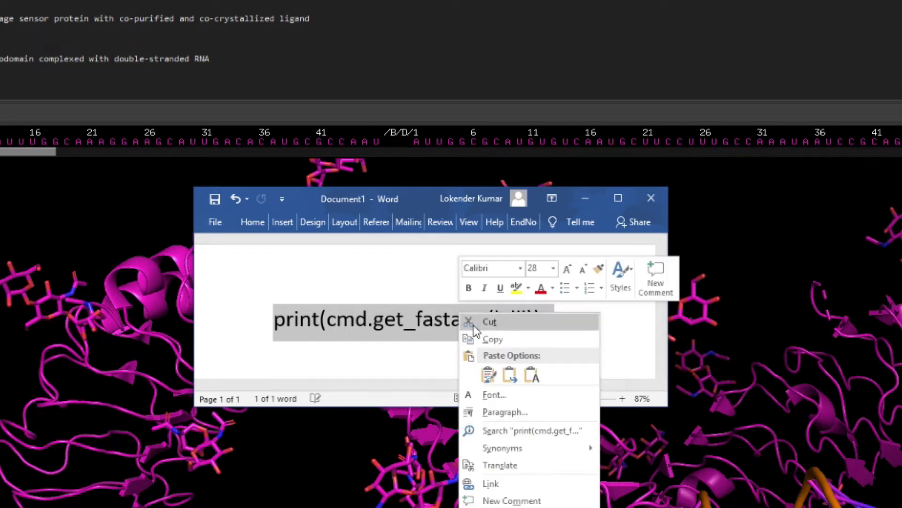
{"action": "left_click", "coordinate": [481, 338]}
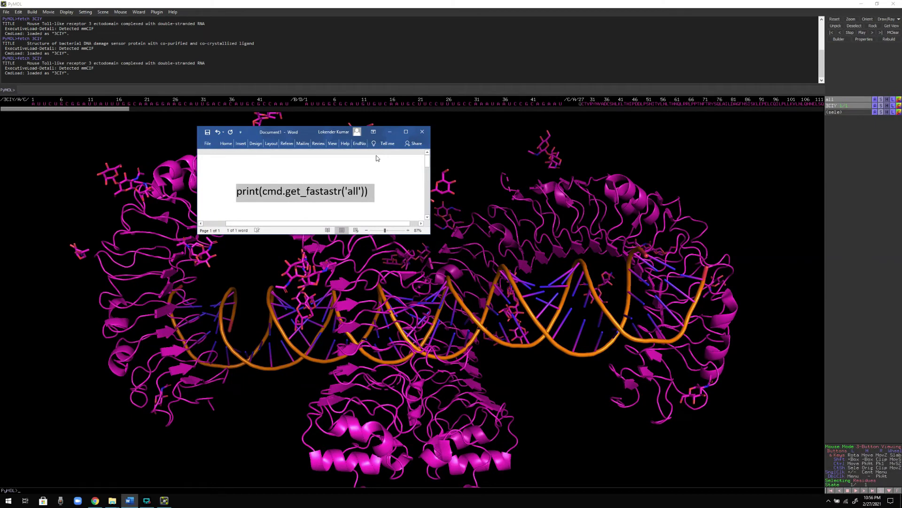
{"action": "left_click", "coordinate": [390, 132]}
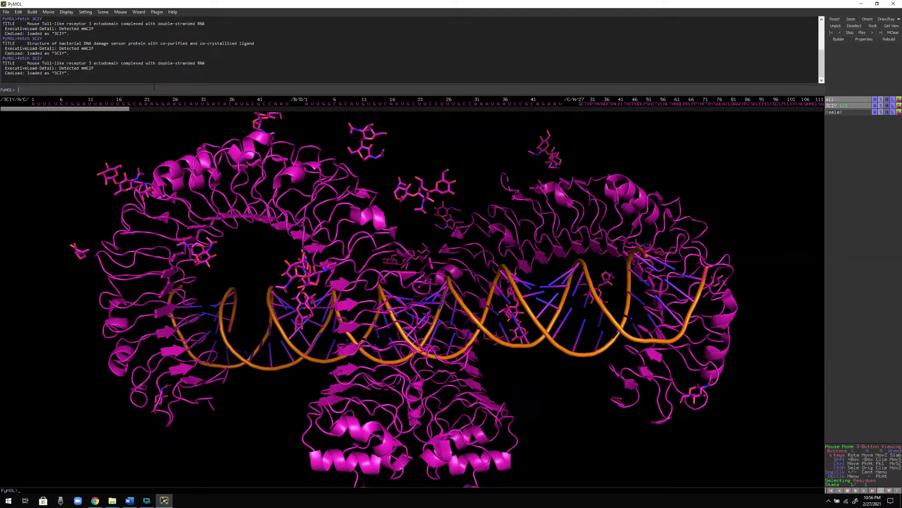
Run print(cmd.get_fastastr('all')) in PyMOL to print the FASTA sequences of all chains
{"action": "key", "text": "ctrl+v"}
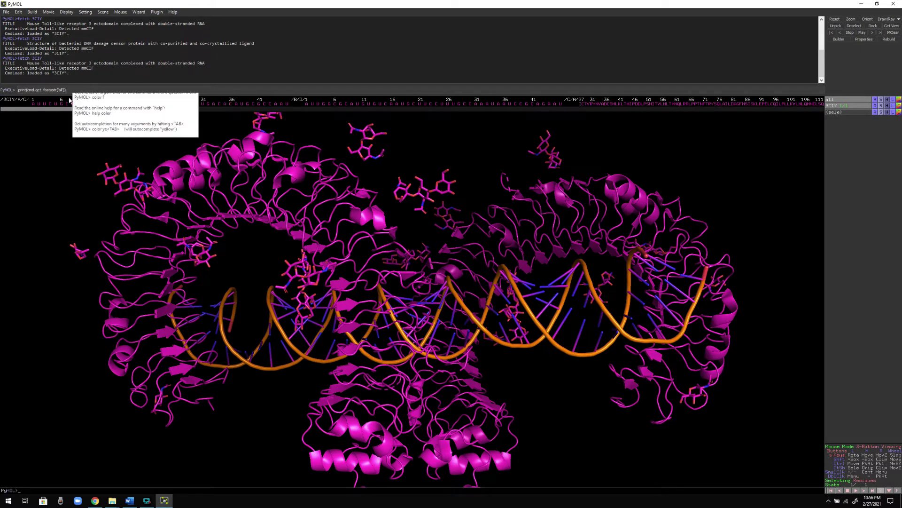
{"action": "left_click", "coordinate": [71, 89]}
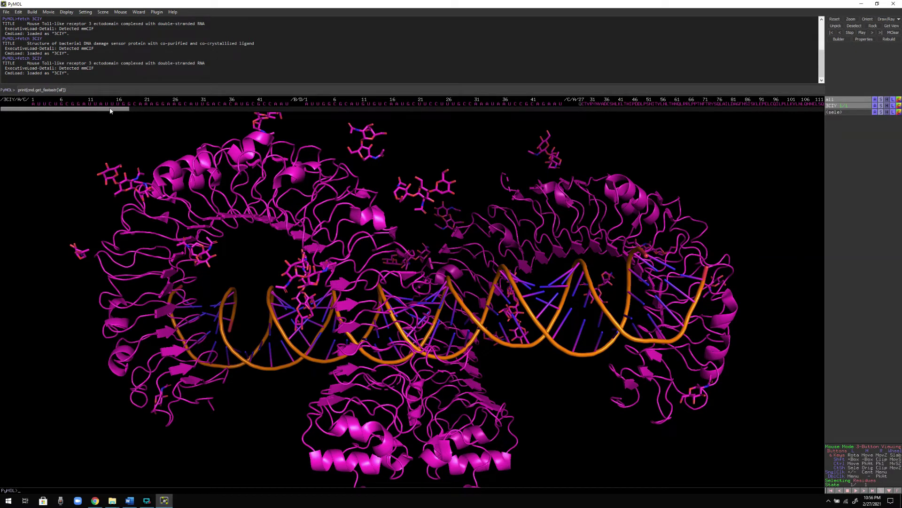
{"action": "key", "text": "Return"}
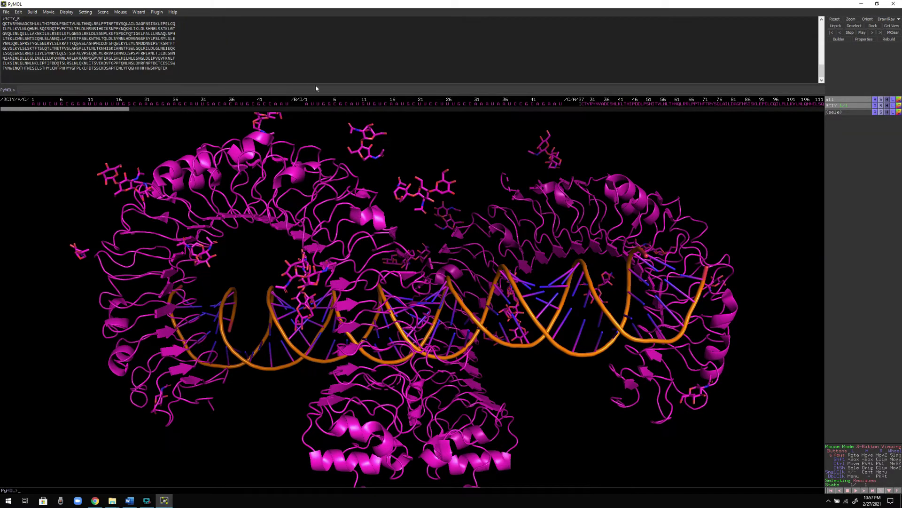
Enlarge the output area, examine the printed RNA sequences of chains C and D, and shrink the area again
{"action": "left_click_drag", "start_coordinate": [296, 94], "coordinate": [298, 217]}
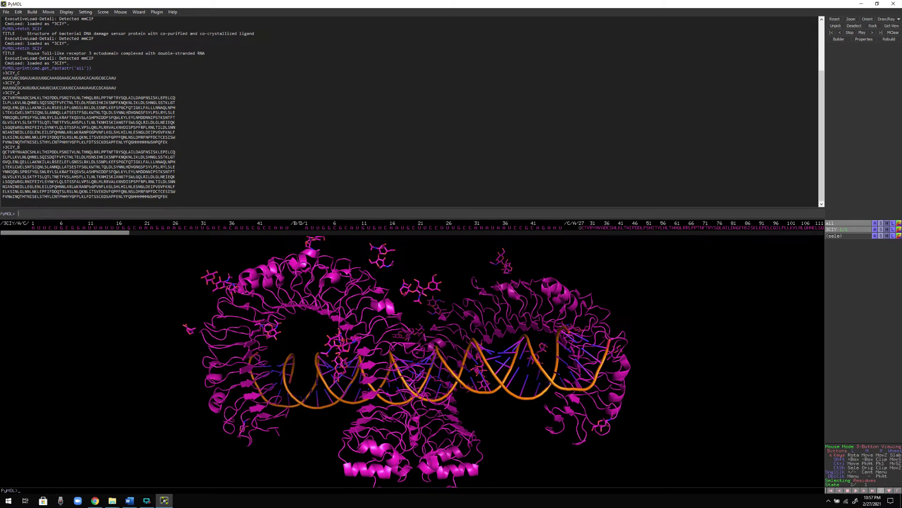
{"action": "left_click_drag", "start_coordinate": [116, 77], "coordinate": [1, 77]}
{"action": "left_click_drag", "start_coordinate": [117, 87], "coordinate": [3, 88]}
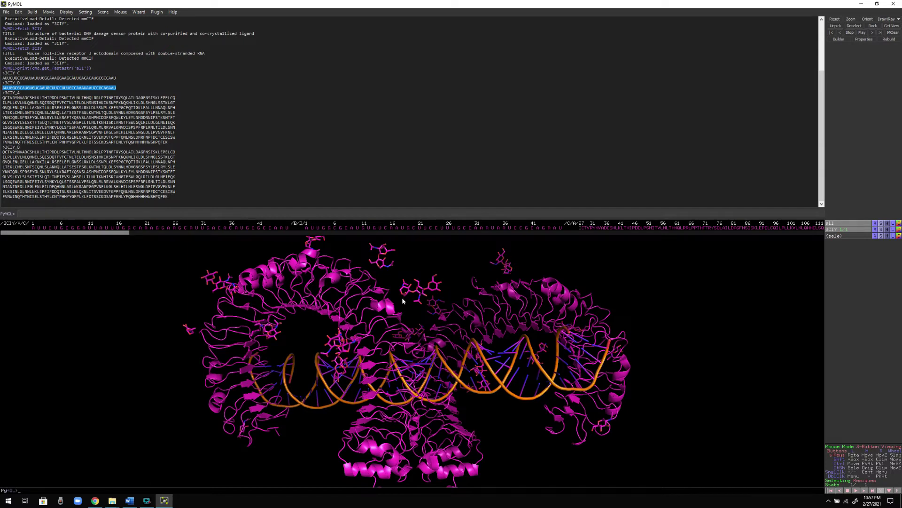
{"action": "left_click", "coordinate": [19, 213]}
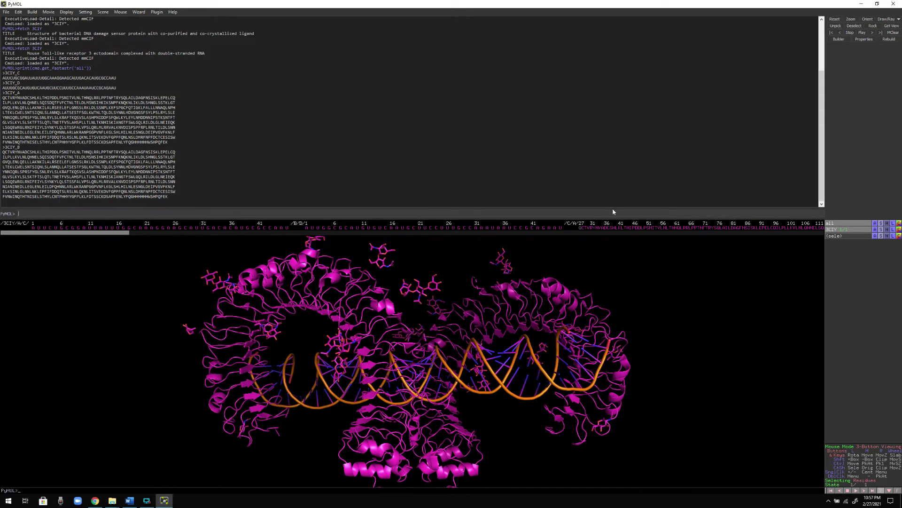
{"action": "left_click_drag", "start_coordinate": [580, 218], "coordinate": [570, 111]}
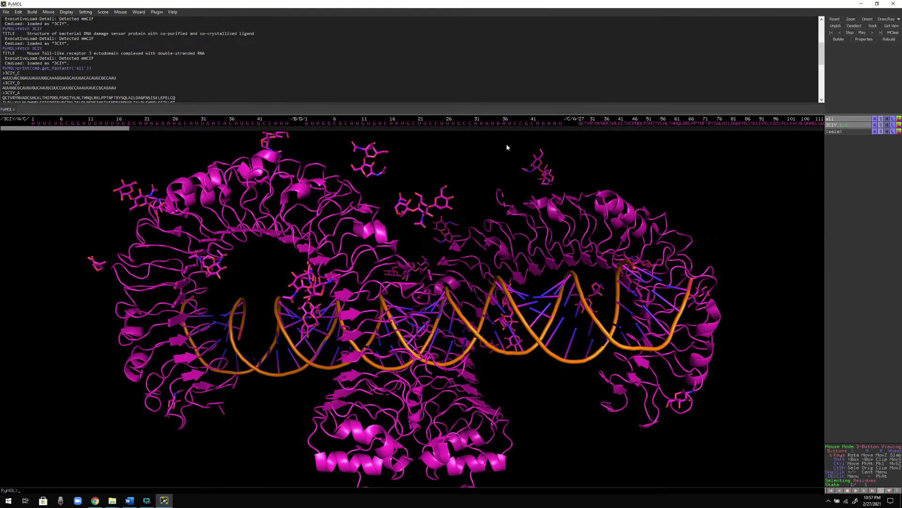
Select the NAG and other non-protein residues at the end of the displayed sequence and remove their atoms
{"action": "left_click_drag", "start_coordinate": [106, 131], "coordinate": [826, 146]}
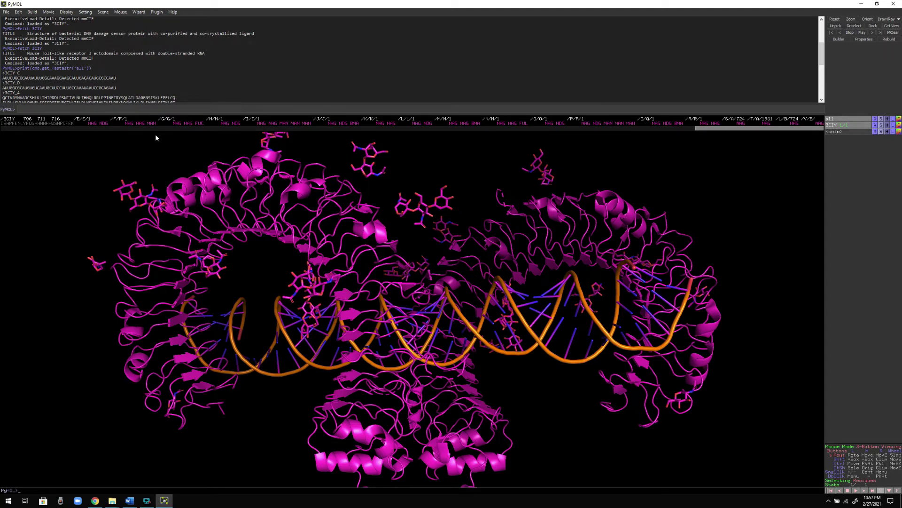
{"action": "left_click_drag", "start_coordinate": [89, 123], "coordinate": [826, 123]}
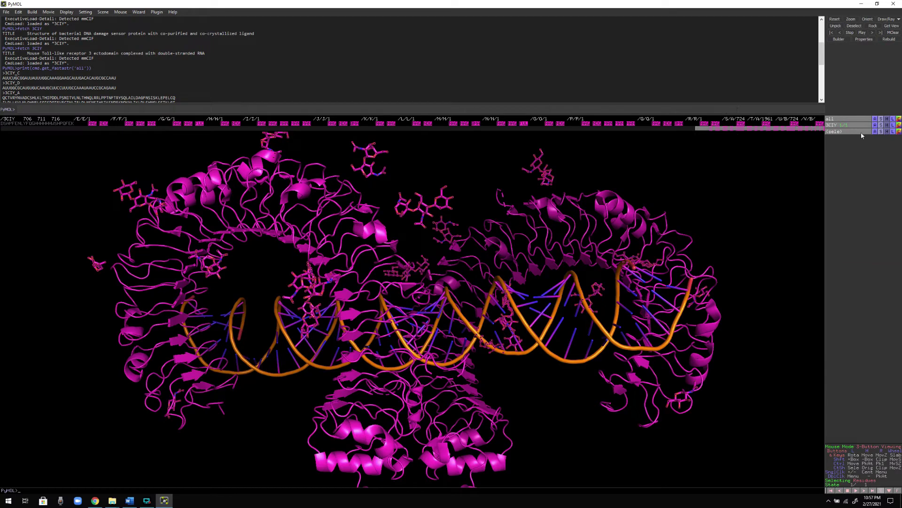
{"action": "left_click", "coordinate": [875, 131]}
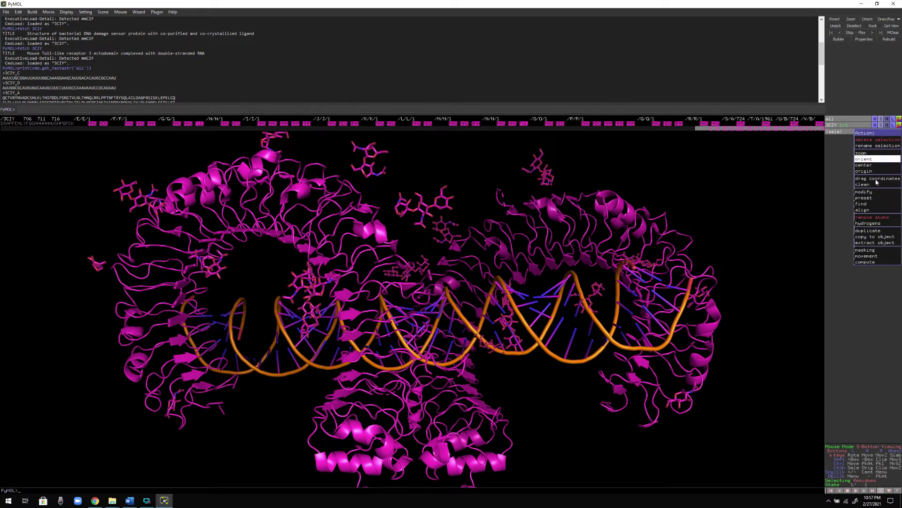
{"action": "left_click", "coordinate": [880, 220]}
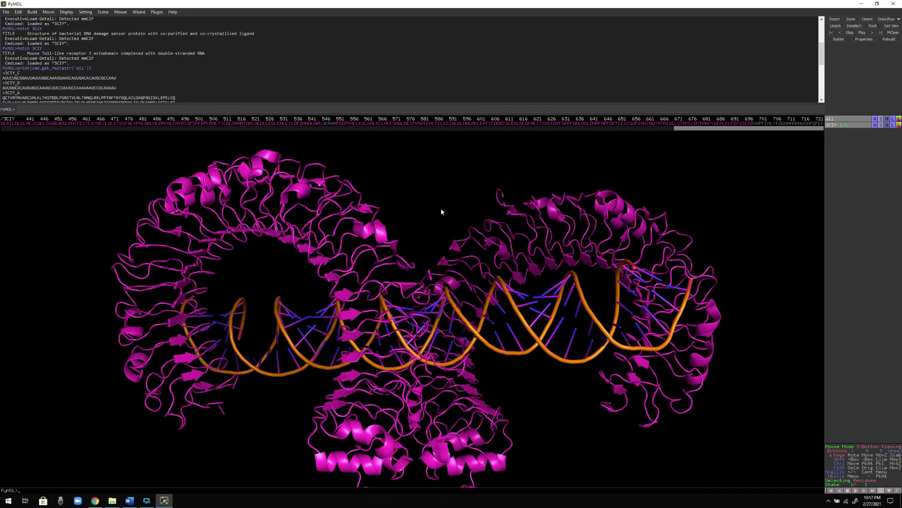
Switch the selection mode to Chains, select receptor chain A, and remove its atoms
{"action": "right_click_drag", "start_coordinate": [470, 216], "coordinate": [454, 156]}
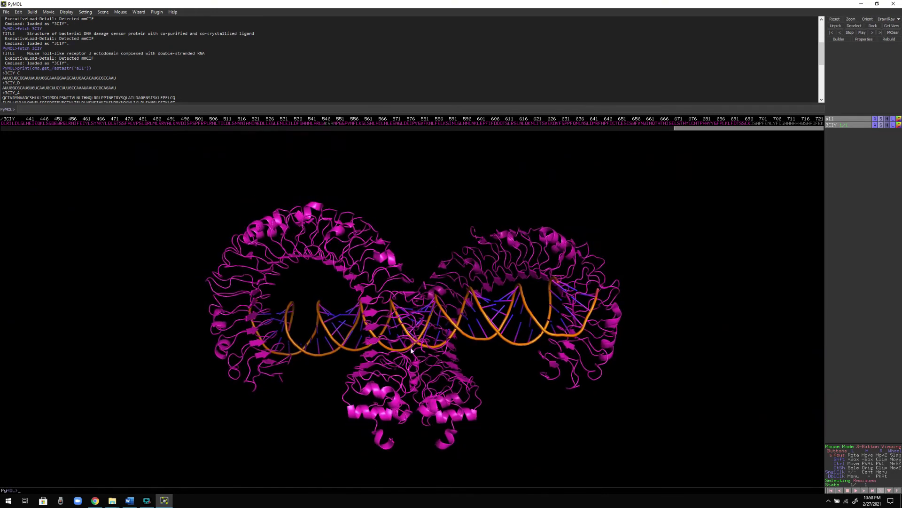
{"action": "left_click_drag", "start_coordinate": [413, 267], "coordinate": [416, 284]}
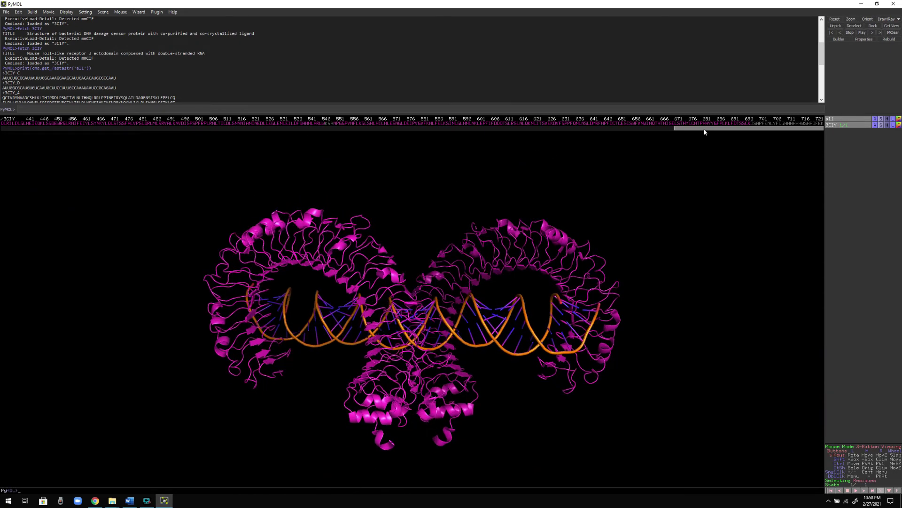
{"action": "left_click", "coordinate": [871, 480]}
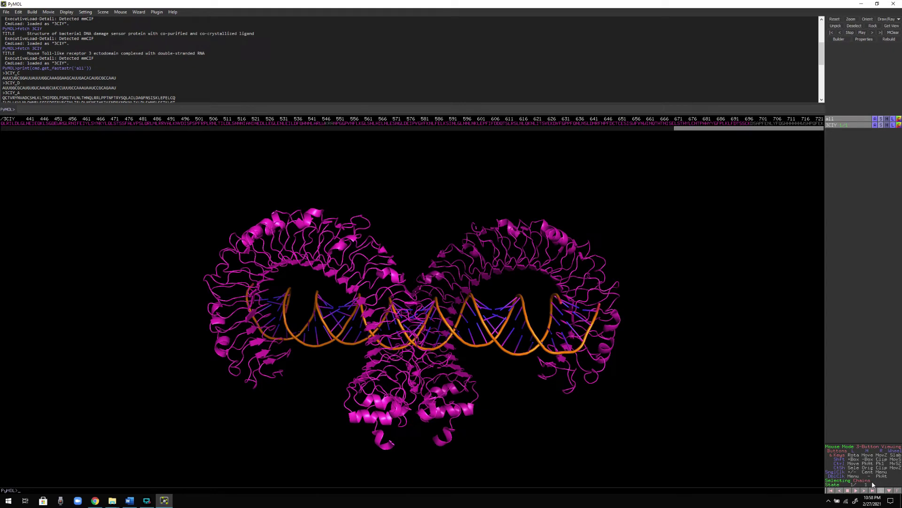
{"action": "left_click", "coordinate": [566, 258]}
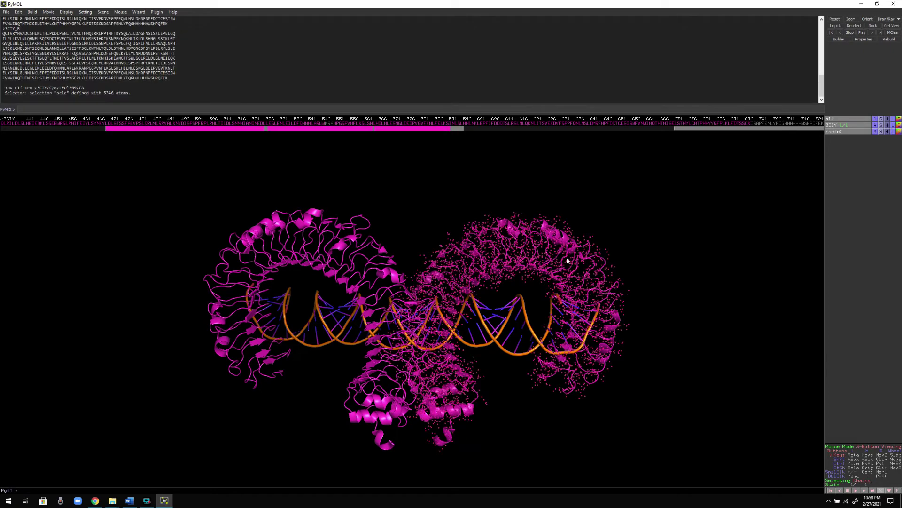
{"action": "left_click", "coordinate": [875, 132]}
{"action": "left_click", "coordinate": [872, 219]}
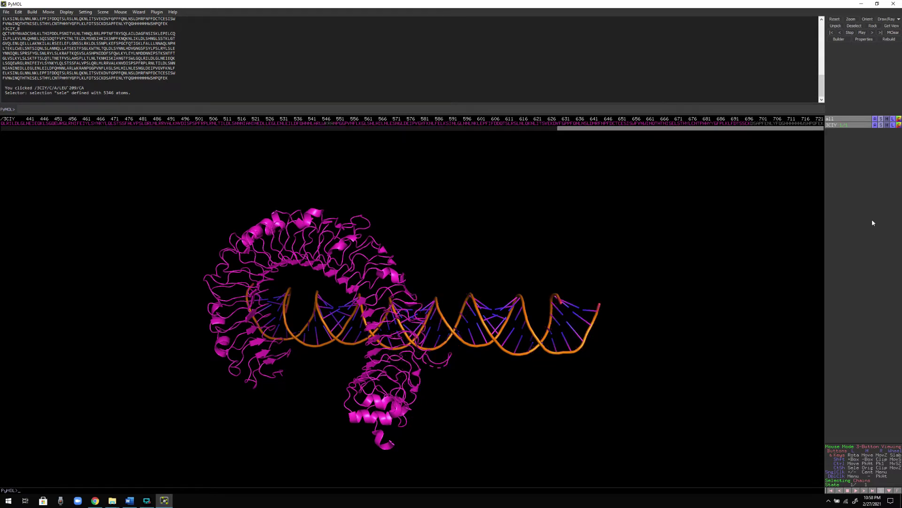
Select both RNA strands in the displayed sequence and remove their atoms, leaving only the remaining receptor chain
{"action": "left_click_drag", "start_coordinate": [422, 398], "coordinate": [285, 262]}
{"action": "left_click_drag", "start_coordinate": [239, 290], "coordinate": [449, 423]}
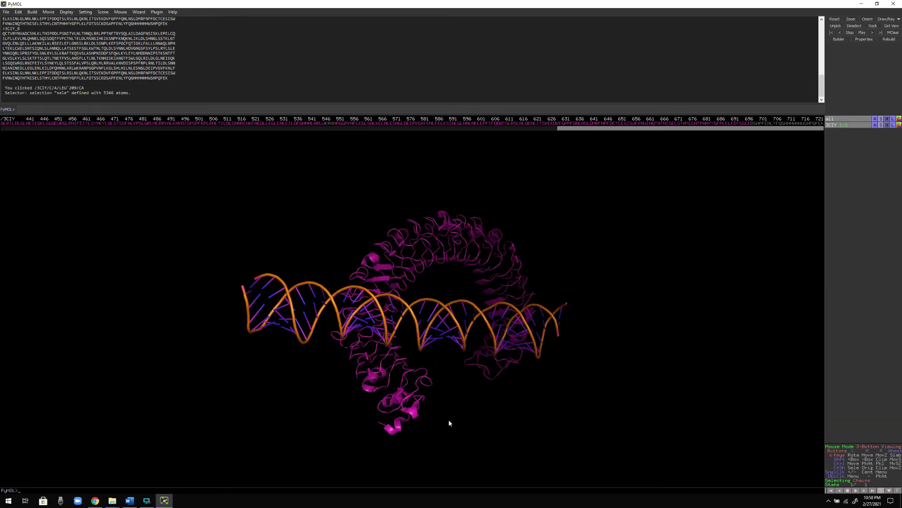
{"action": "left_click_drag", "start_coordinate": [277, 228], "coordinate": [564, 357]}
{"action": "left_click_drag", "start_coordinate": [595, 130], "coordinate": [561, 124]}
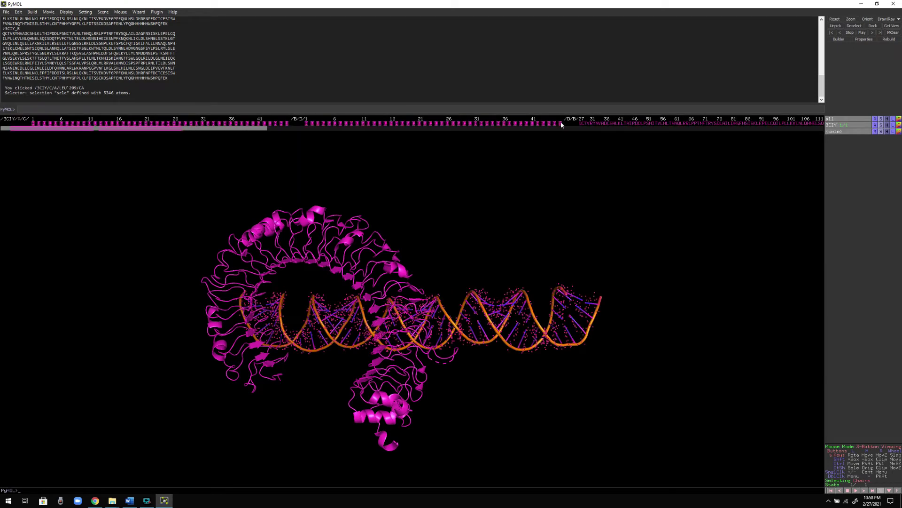
{"action": "left_click", "coordinate": [875, 131]}
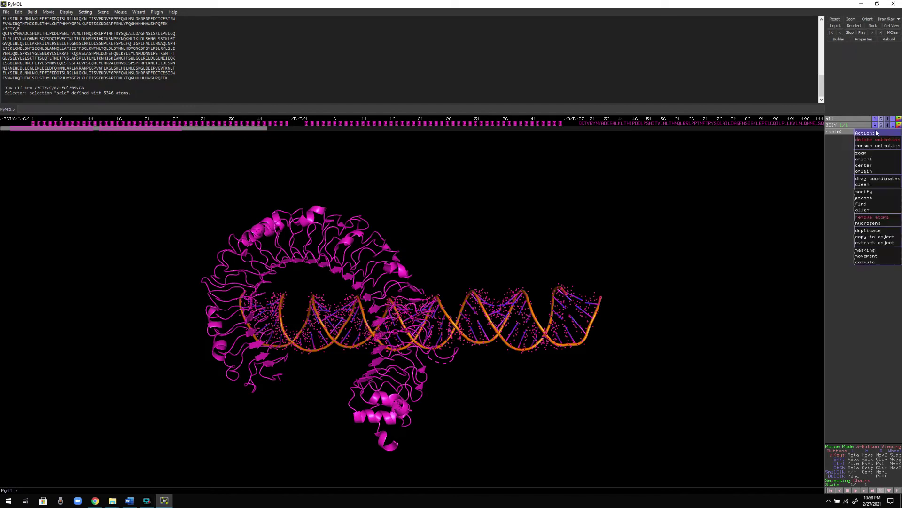
{"action": "left_click", "coordinate": [877, 210]}
{"action": "left_click_drag", "start_coordinate": [459, 259], "coordinate": [394, 271]}
{"action": "mouse_move", "coordinate": [305, 296]}
{"action": "left_mouse_down"}
{"action": "mouse_move", "coordinate": [382, 292]}
{"action": "mouse_move", "coordinate": [297, 300]}
{"action": "left_mouse_up"}
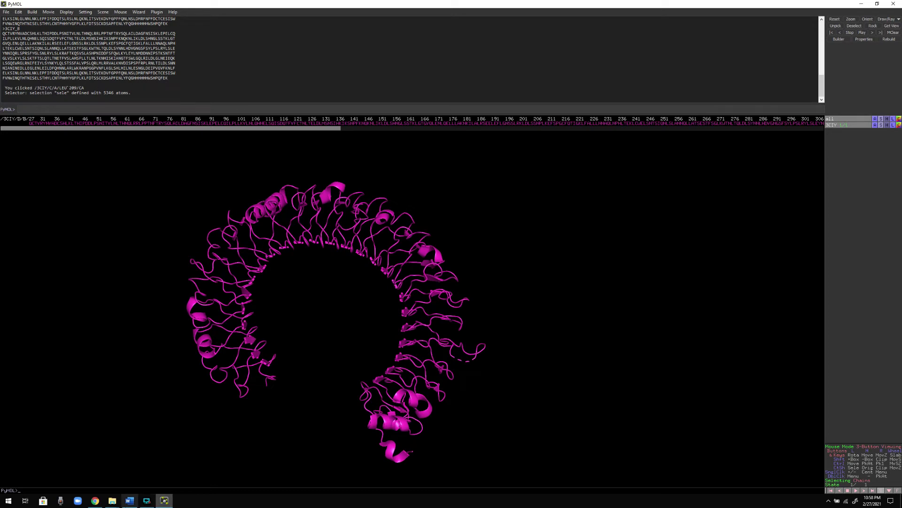
Copy the print(cmd.get_fastastr('all')) line from the Word document again and minimize Word
{"action": "left_click", "coordinate": [129, 501]}
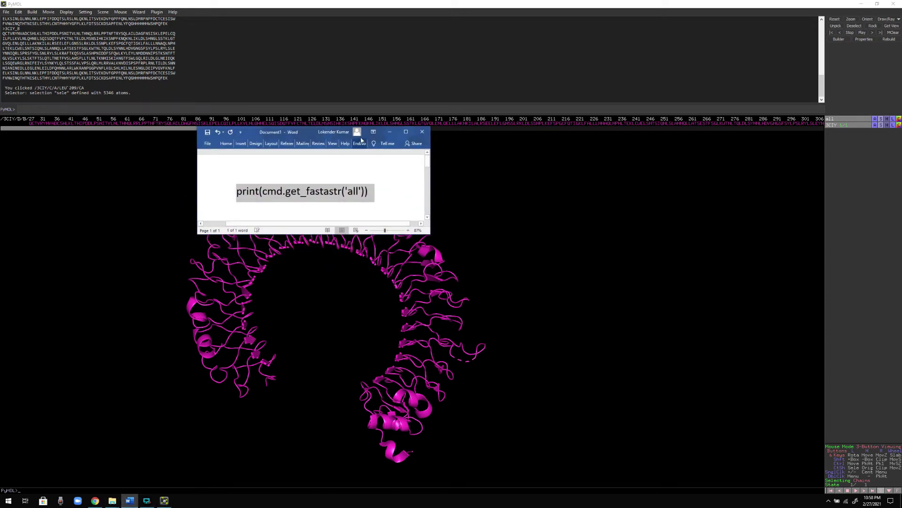
{"action": "right_click", "coordinate": [312, 193]}
{"action": "left_click", "coordinate": [329, 212]}
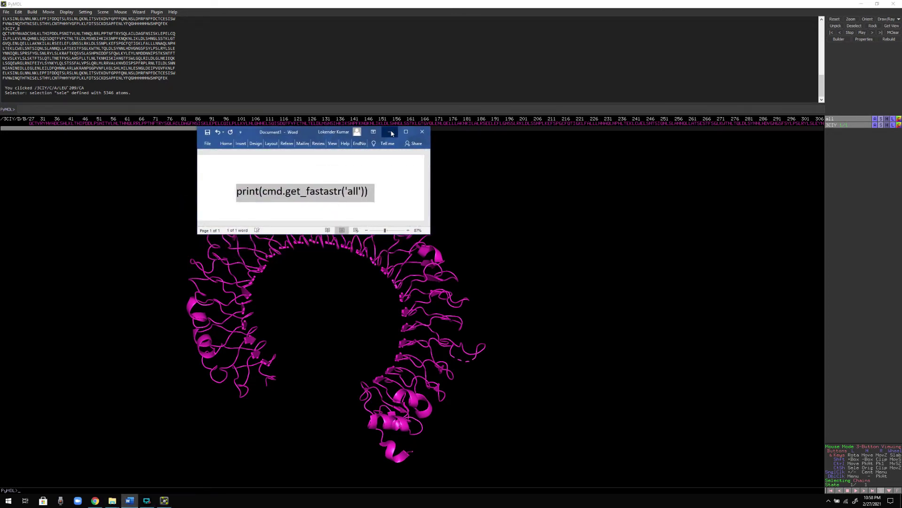
{"action": "left_click", "coordinate": [390, 131]}
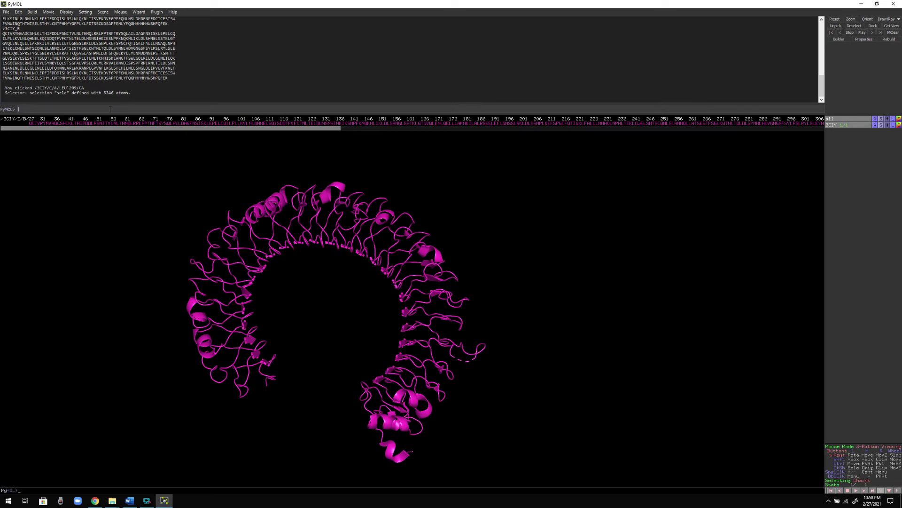
Run print(cmd.get_fastastr('all')) for the remaining receptor chain, highlight the printed FASTA sequence, and view the end of the displayed sequence
{"action": "key", "text": "ctrl+v"}
{"action": "key", "text": "Return"}
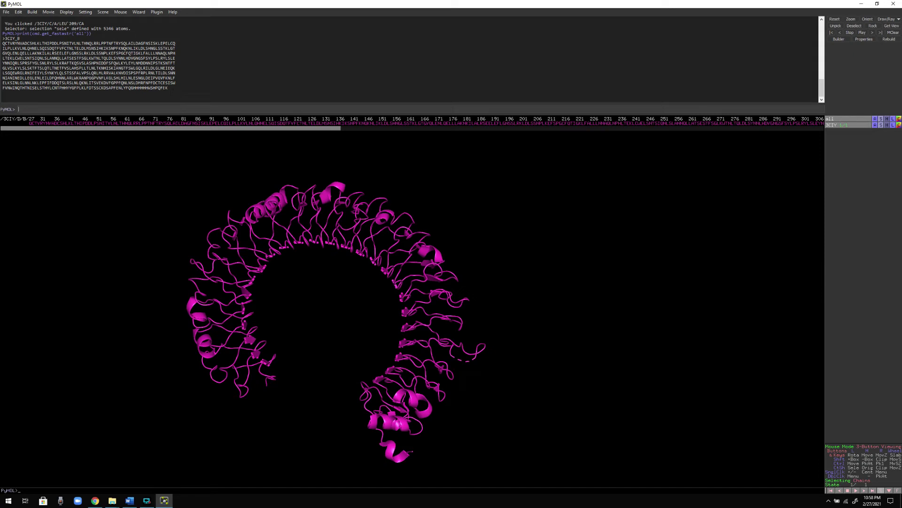
{"action": "left_click_drag", "start_coordinate": [170, 88], "coordinate": [2, 38]}
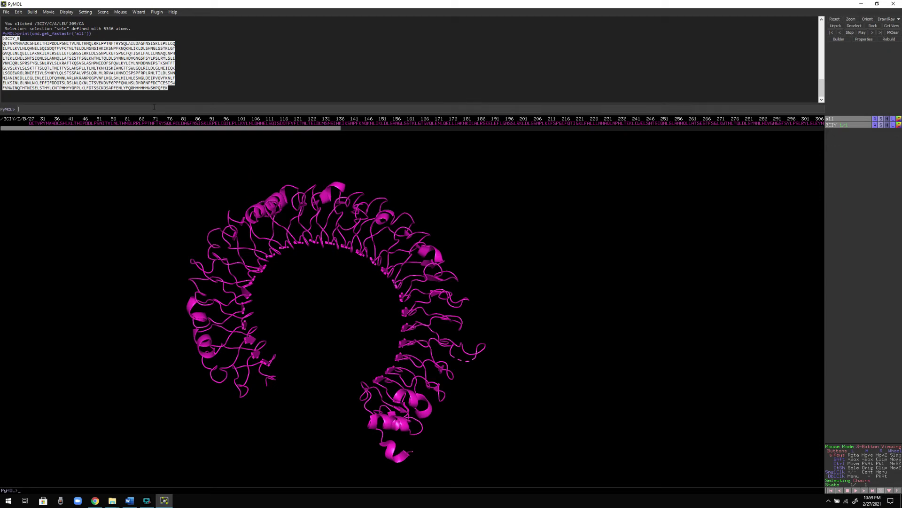
{"action": "left_click_drag", "start_coordinate": [302, 129], "coordinate": [802, 131]}
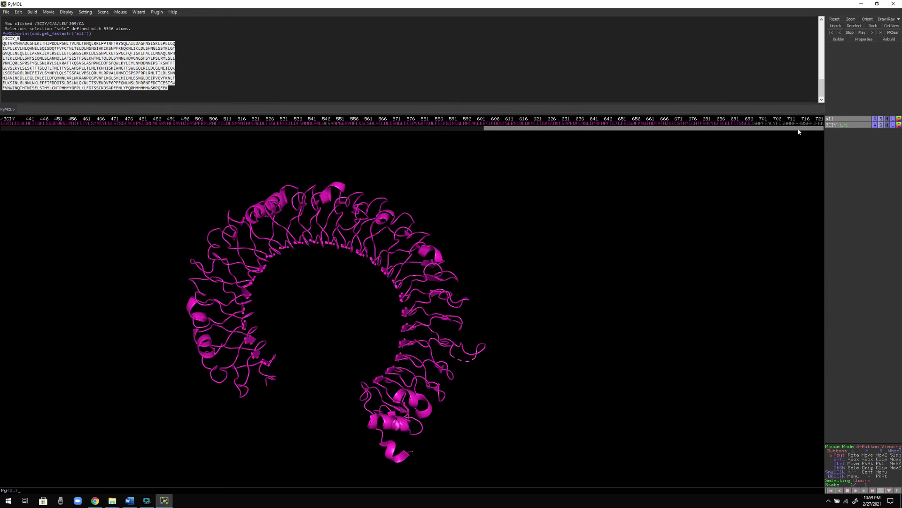
Clear the whole-chain selection and switch the selection mode from Chains to Residues
{"action": "left_click", "coordinate": [823, 126]}
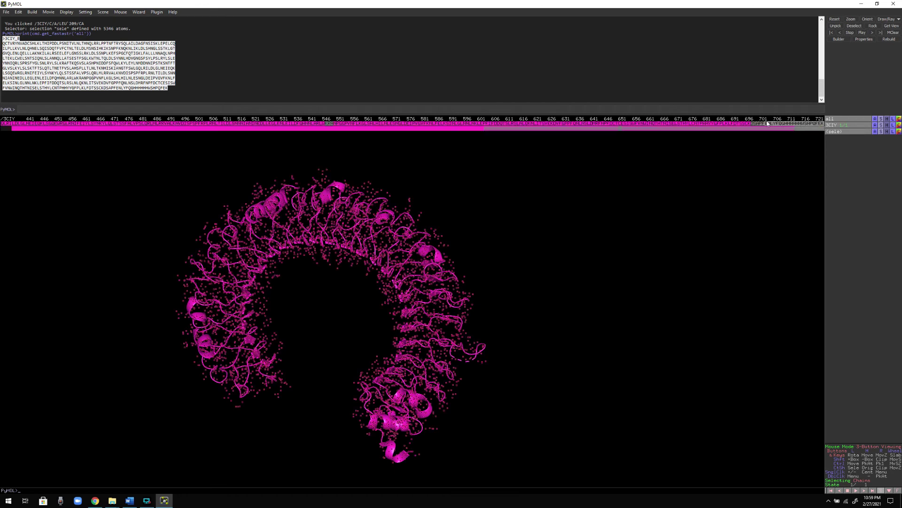
{"action": "left_click", "coordinate": [864, 481]}
{"action": "left_click", "coordinate": [865, 481]}
{"action": "left_click", "coordinate": [865, 481]}
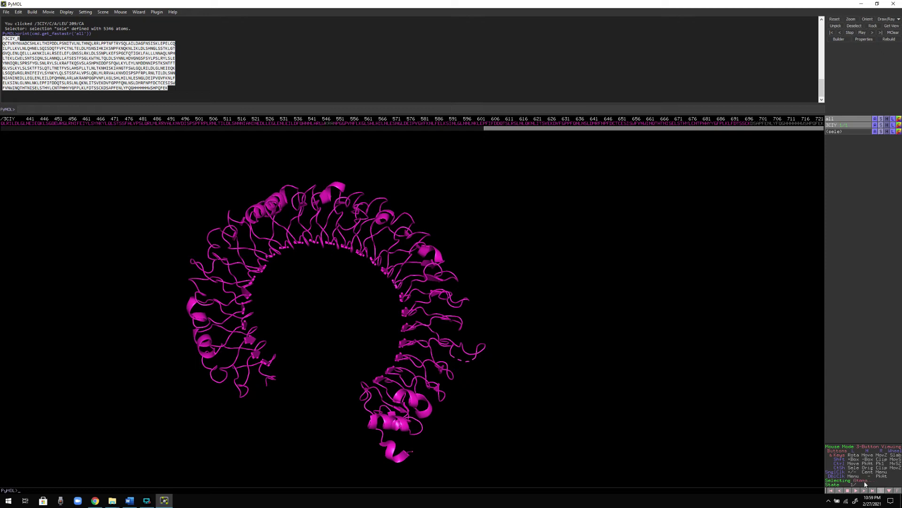
{"action": "left_click", "coordinate": [865, 481]}
Select the receptor residues from about 324 to the end of the displayed sequence and remove their atoms
{"action": "left_click_drag", "start_coordinate": [822, 124], "coordinate": [2, 115]}
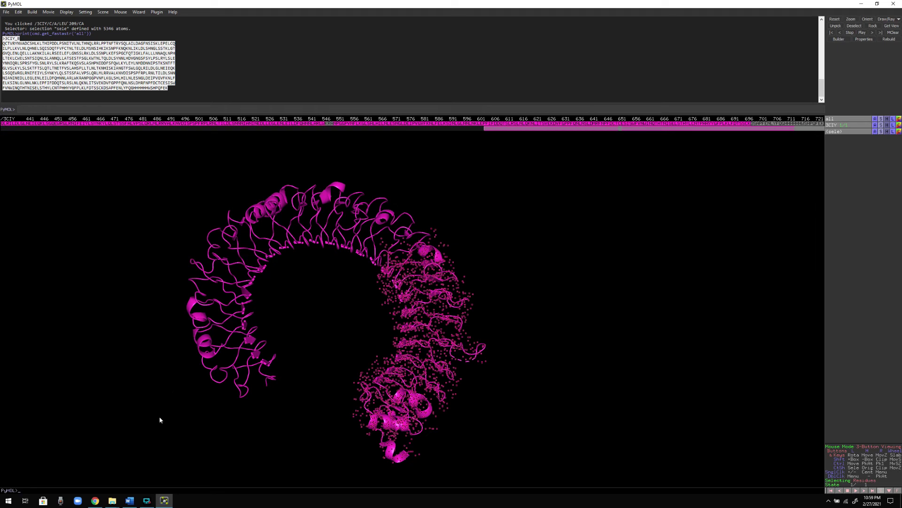
{"action": "left_click_drag", "start_coordinate": [649, 128], "coordinate": [523, 130]}
{"action": "left_click_drag", "start_coordinate": [299, 123], "coordinate": [2, 120]}
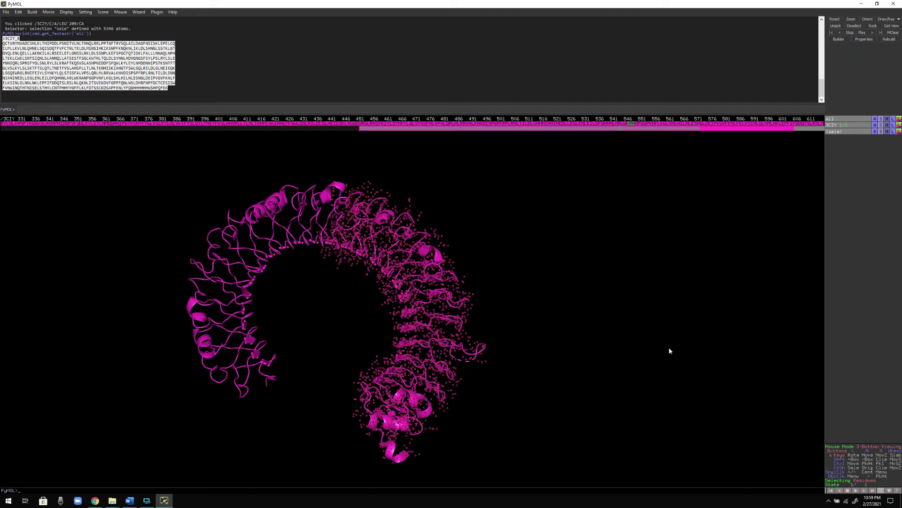
{"action": "left_click", "coordinate": [876, 131]}
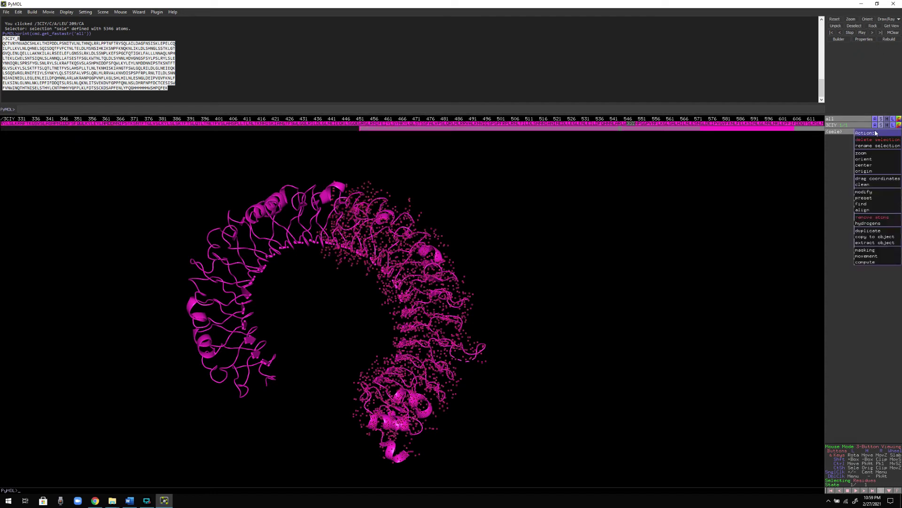
{"action": "left_click", "coordinate": [872, 218]}
Run print(cmd.get_fastastr('all')) again for the shortened receptor chain
{"action": "left_click_drag", "start_coordinate": [314, 262], "coordinate": [352, 187]}
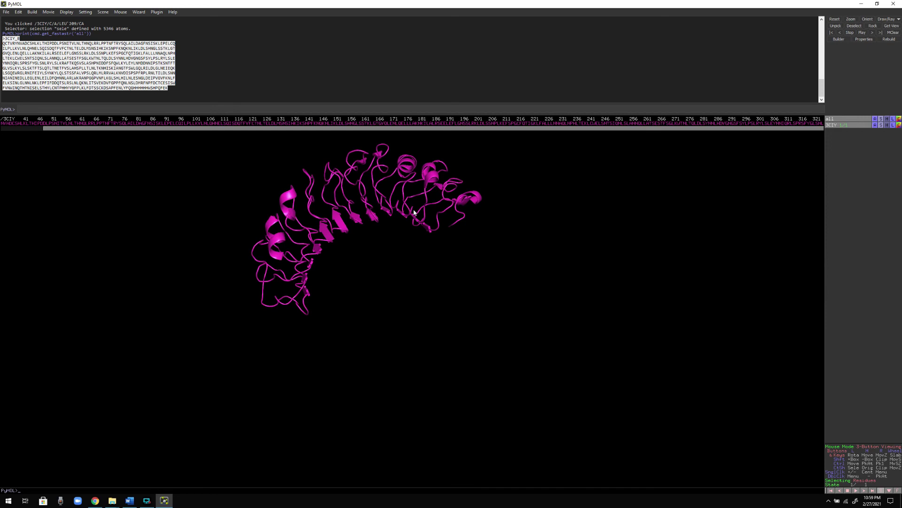
{"action": "left_click_drag", "start_coordinate": [414, 212], "coordinate": [402, 233]}
{"action": "right_click", "coordinate": [394, 283]}
{"action": "left_click", "coordinate": [407, 304]}
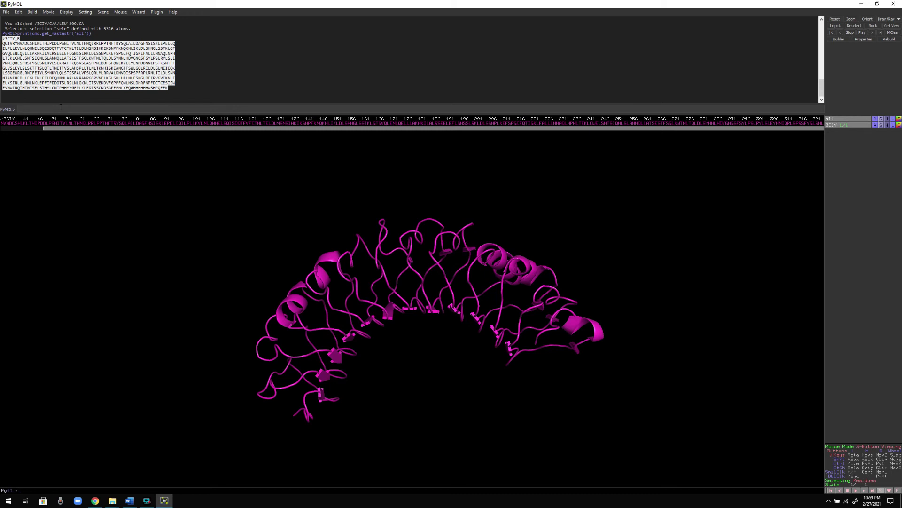
{"action": "key", "text": "Up"}
{"action": "key", "text": "Return"}
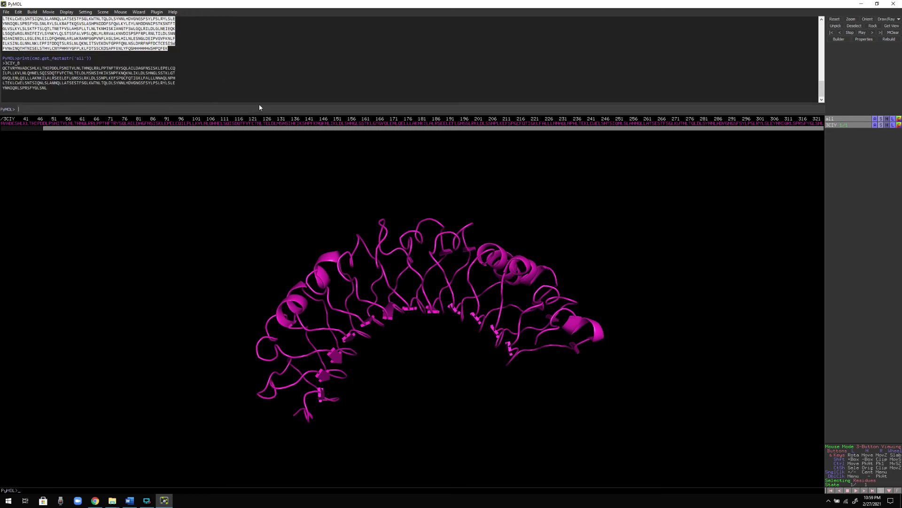
Enlarge the command output area and highlight the FASTA sequence printed for the shortened receptor chain
{"action": "left_click_drag", "start_coordinate": [260, 117], "coordinate": [248, 267]}
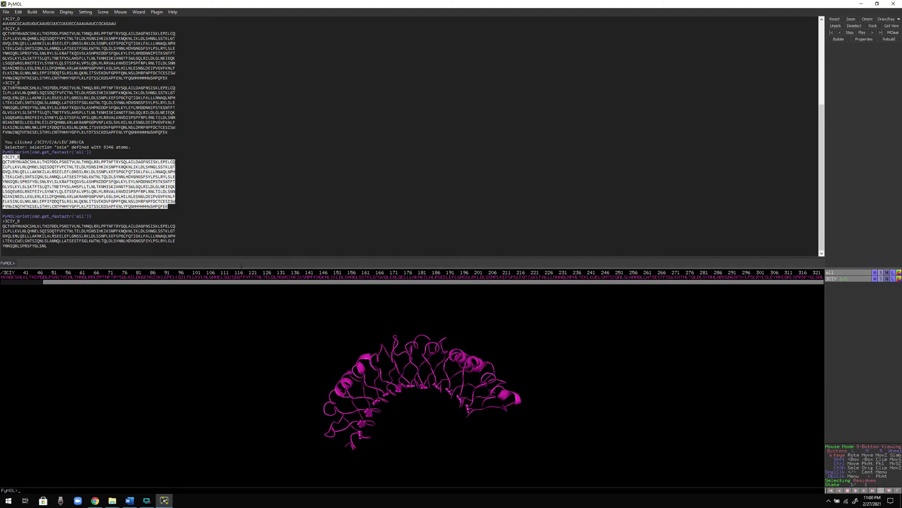
{"action": "left_click", "coordinate": [19, 262]}
{"action": "left_click_drag", "start_coordinate": [51, 247], "coordinate": [3, 226]}
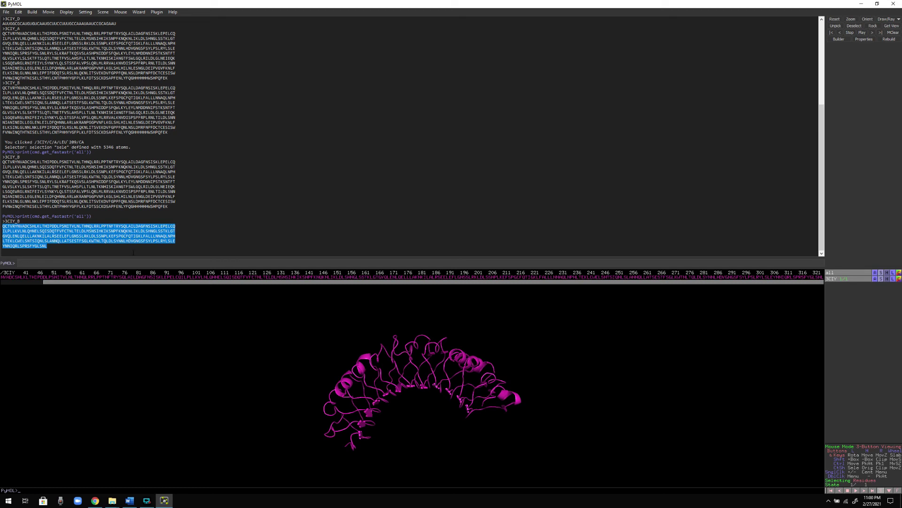
{"action": "left_click", "coordinate": [19, 263]}
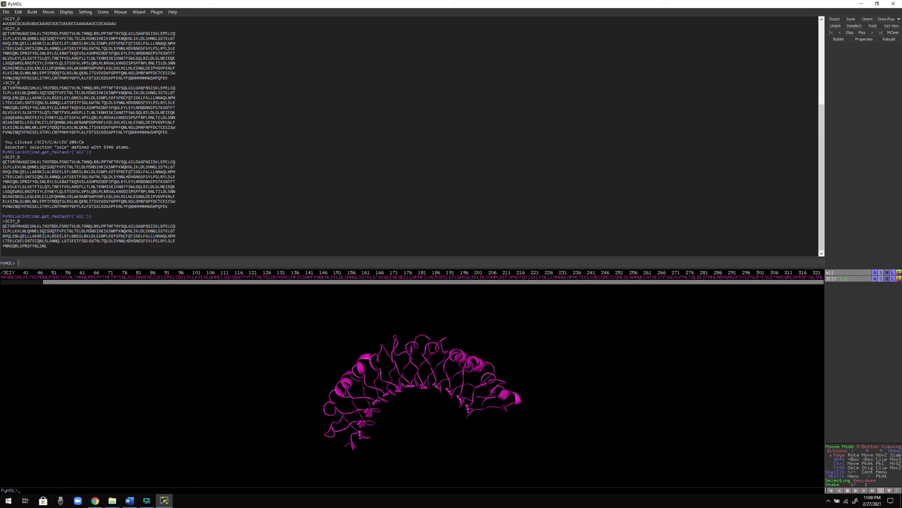
{"action": "left_click_drag", "start_coordinate": [51, 247], "coordinate": [3, 226]}
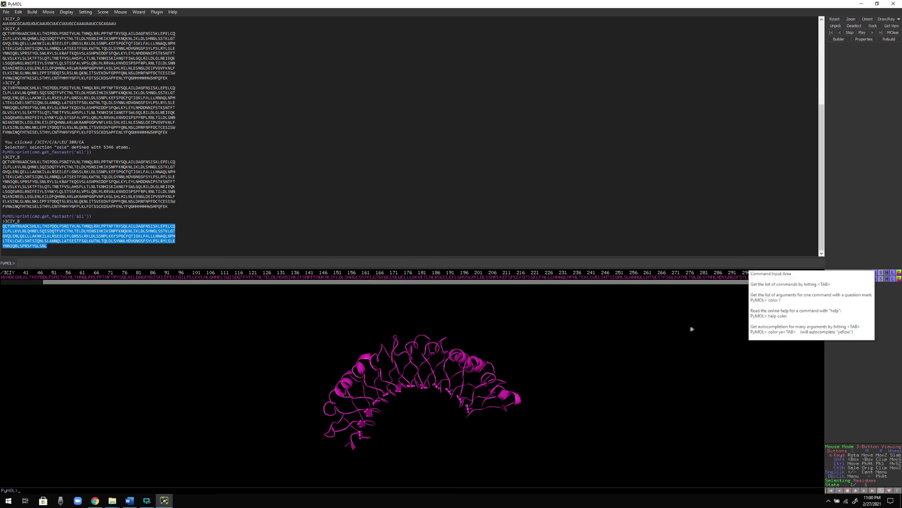
{"action": "left_click", "coordinate": [633, 383]}
{"action": "left_click_drag", "start_coordinate": [417, 407], "coordinate": [414, 343]}
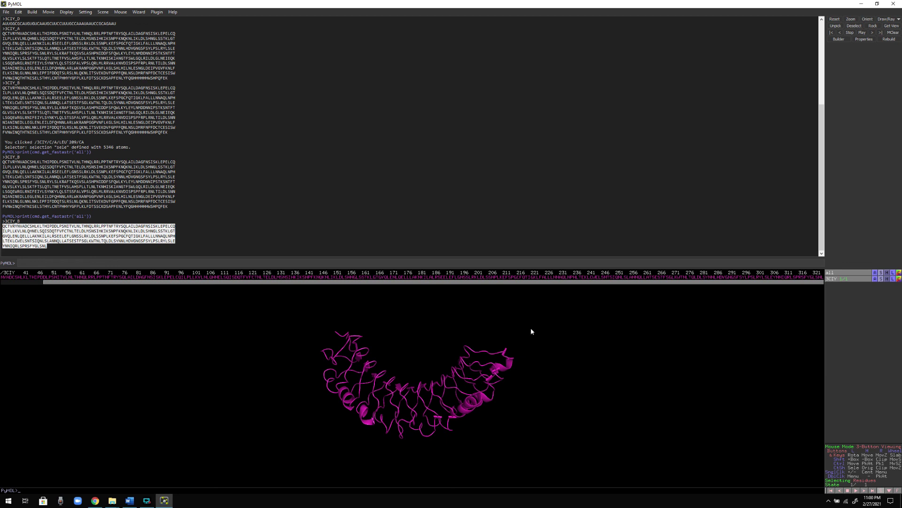
{"action": "left_click_drag", "start_coordinate": [392, 410], "coordinate": [385, 400]}
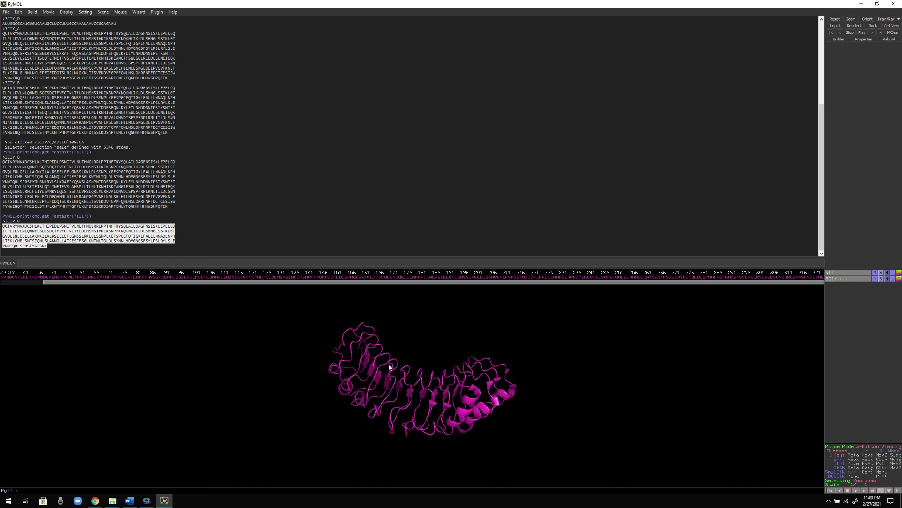
{"action": "left_click_drag", "start_coordinate": [400, 435], "coordinate": [426, 377]}
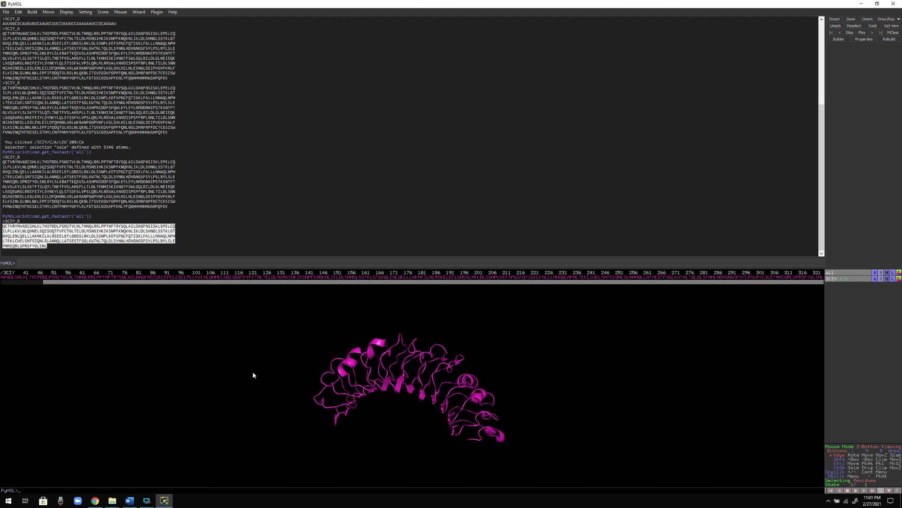
{"action": "left_click", "coordinate": [147, 501]}
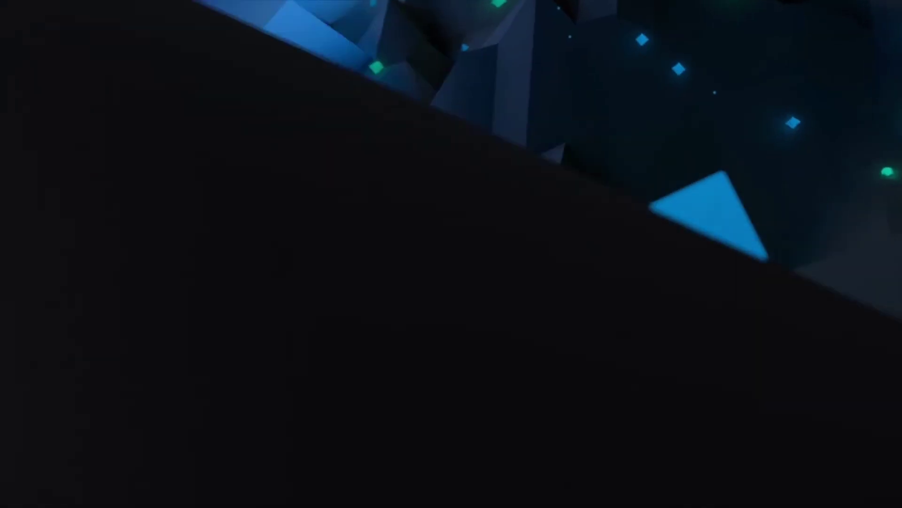